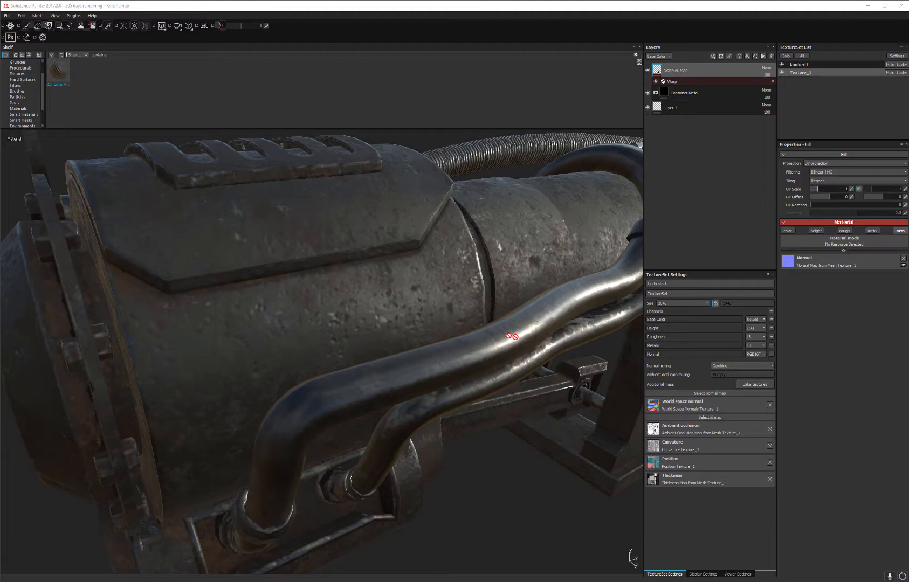
Step: Add the Sharpen filter as its own layer between the NORMAL MAP layer and the Container Metal folder of Texture_1
{"action": "left_click_drag", "start_coordinate": [539, 337], "coordinate": [502, 271], "text": "alt"}
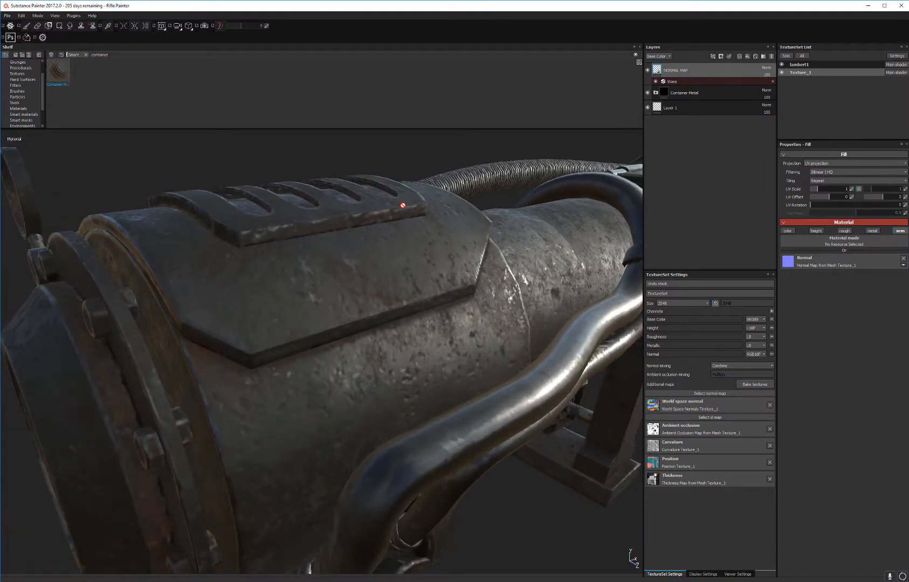
{"action": "left_click", "coordinate": [23, 86]}
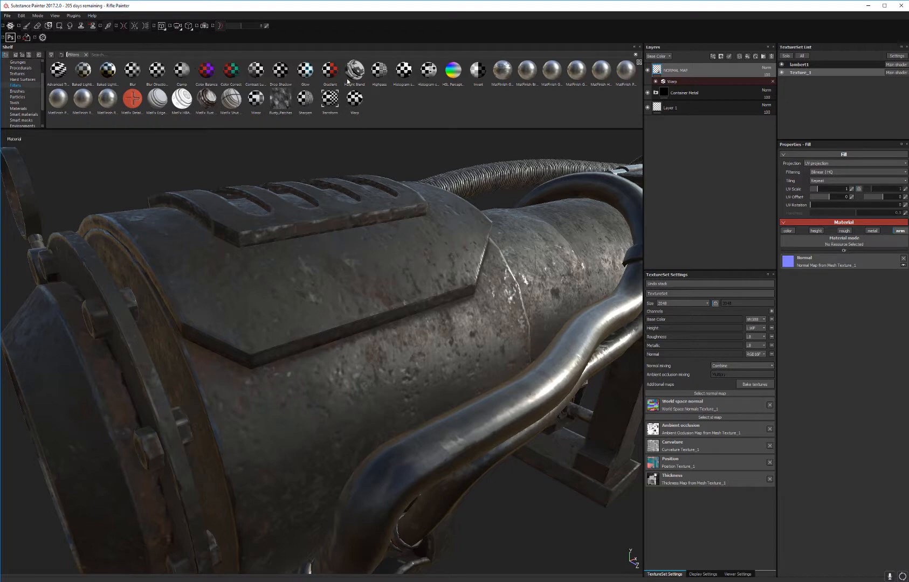
{"action": "left_click_drag", "start_coordinate": [306, 98], "coordinate": [718, 88]}
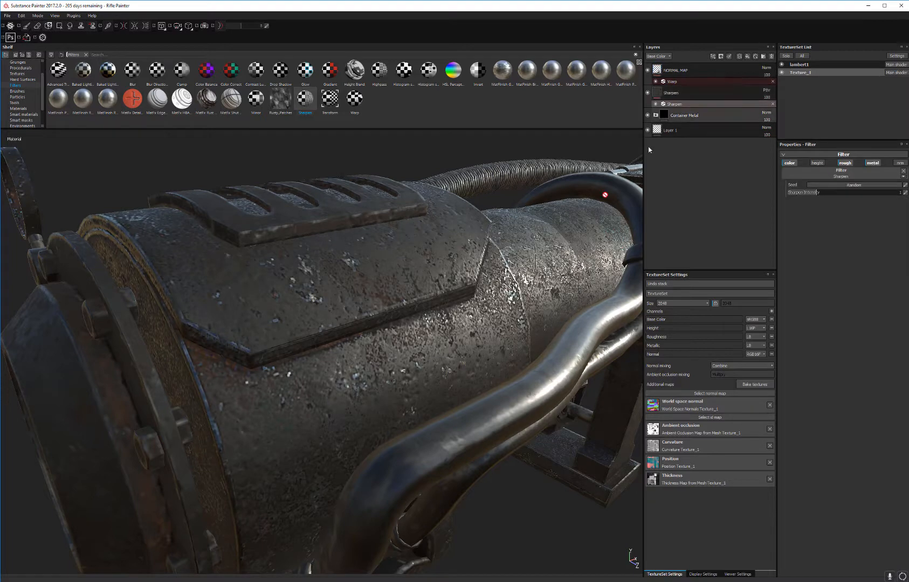
{"action": "left_click_drag", "start_coordinate": [398, 281], "coordinate": [299, 260], "text": "alt"}
{"action": "middle_click_drag", "start_coordinate": [299, 260], "coordinate": [195, 288], "text": "alt"}
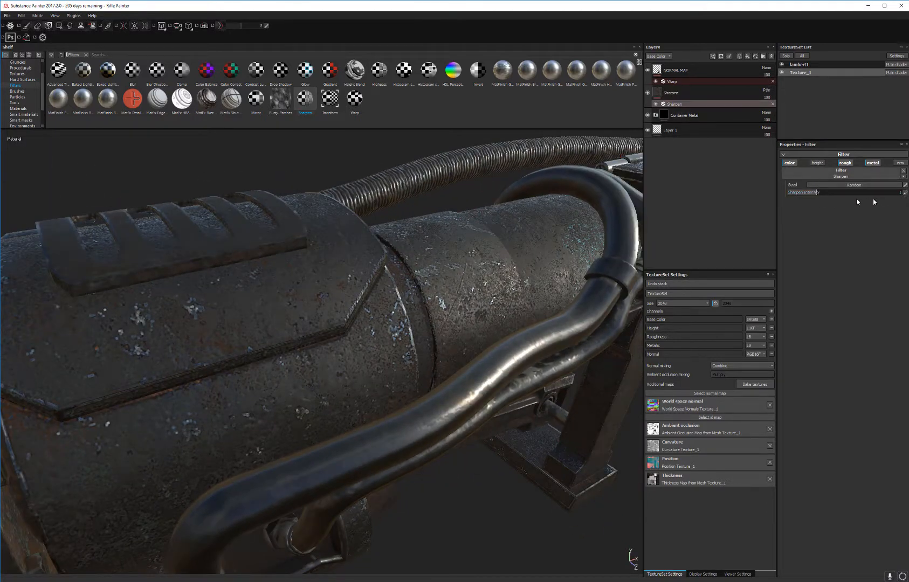
Step: Try Sharpen Intensity values of 0.15 and 0.25, checking the effect on the barrel
{"action": "left_click_drag", "start_coordinate": [818, 194], "coordinate": [781, 193]}
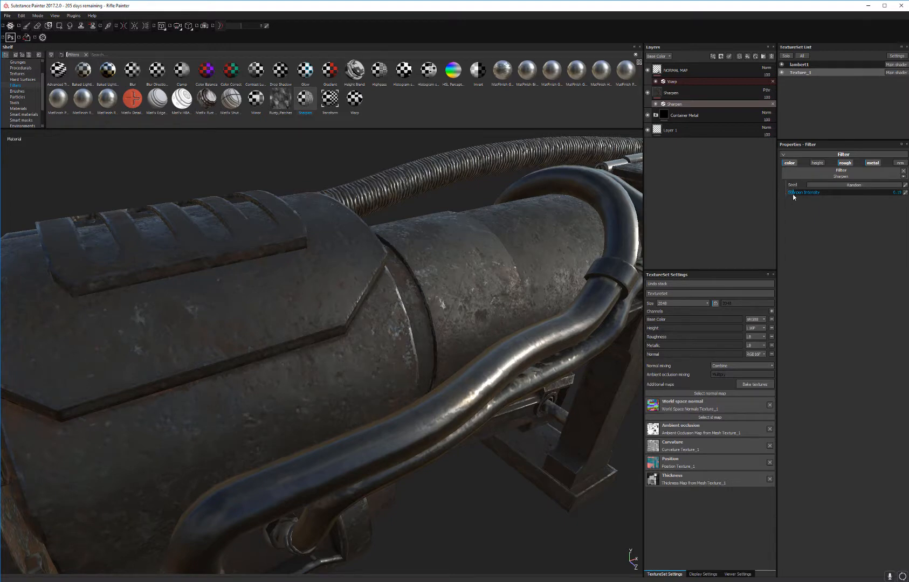
{"action": "right_click_drag", "start_coordinate": [345, 402], "coordinate": [396, 433], "text": "alt"}
{"action": "left_click_drag", "start_coordinate": [396, 433], "coordinate": [489, 345], "text": "alt"}
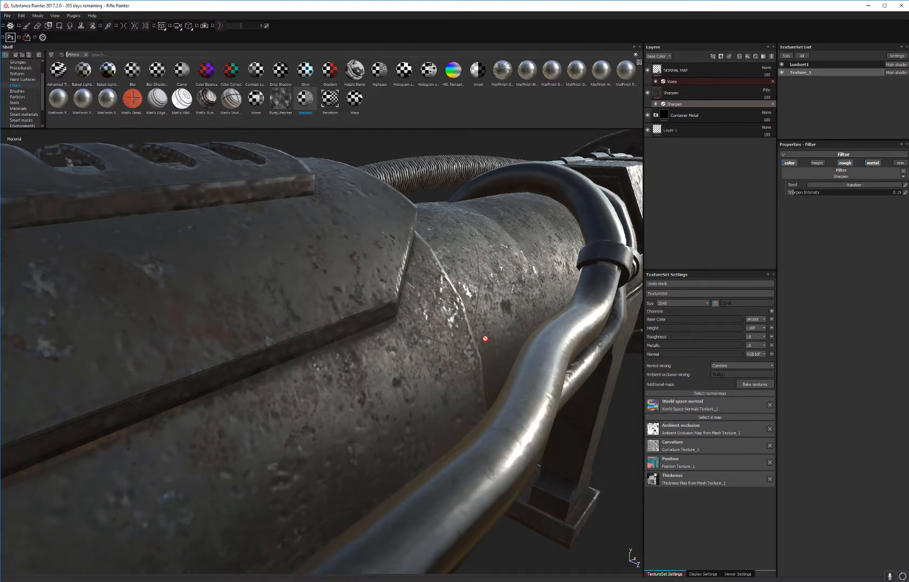
{"action": "right_click_drag", "start_coordinate": [485, 339], "coordinate": [517, 307], "text": "shift"}
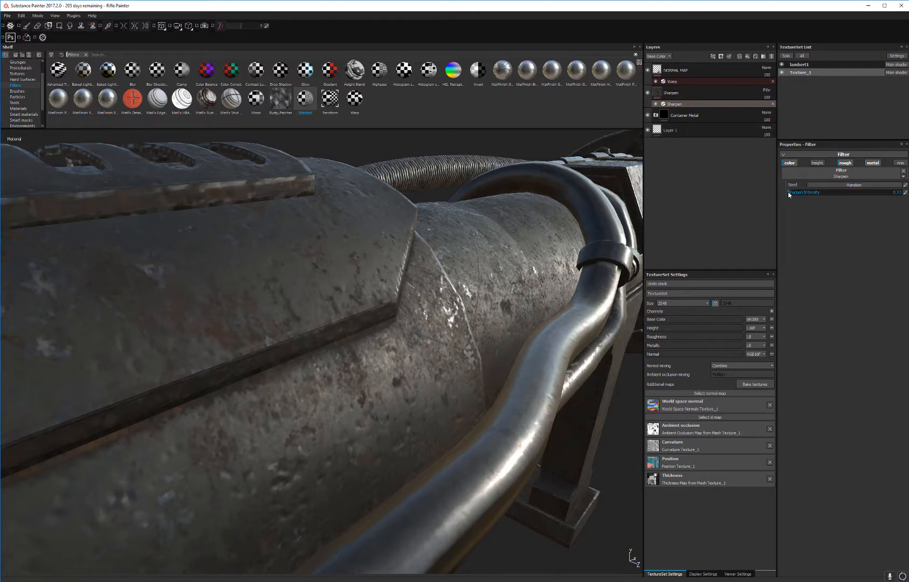
{"action": "left_click_drag", "start_coordinate": [788, 192], "coordinate": [795, 191]}
{"action": "left_click_drag", "start_coordinate": [386, 358], "coordinate": [293, 283], "text": "alt"}
{"action": "middle_click_drag", "start_coordinate": [526, 313], "coordinate": [408, 318], "text": "alt"}
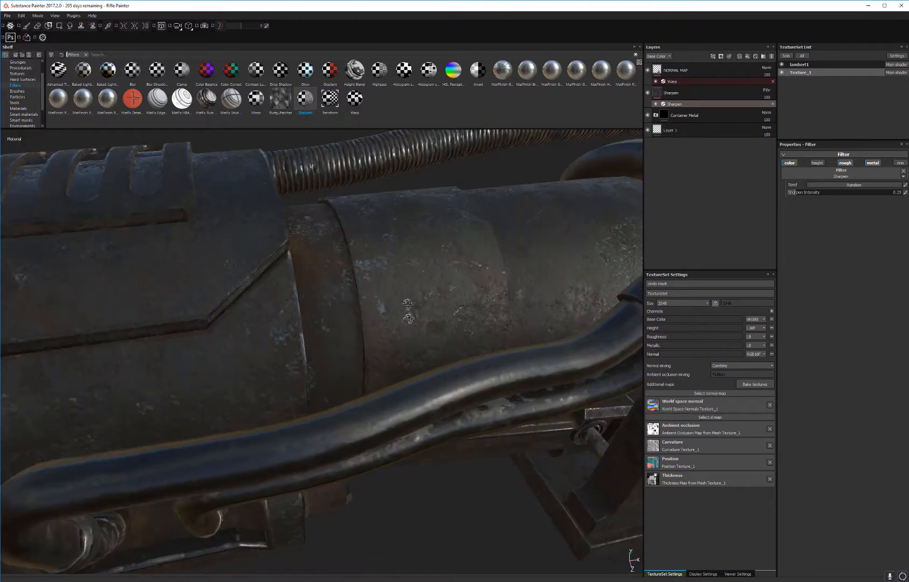
{"action": "left_click_drag", "start_coordinate": [408, 318], "coordinate": [478, 280], "text": "alt"}
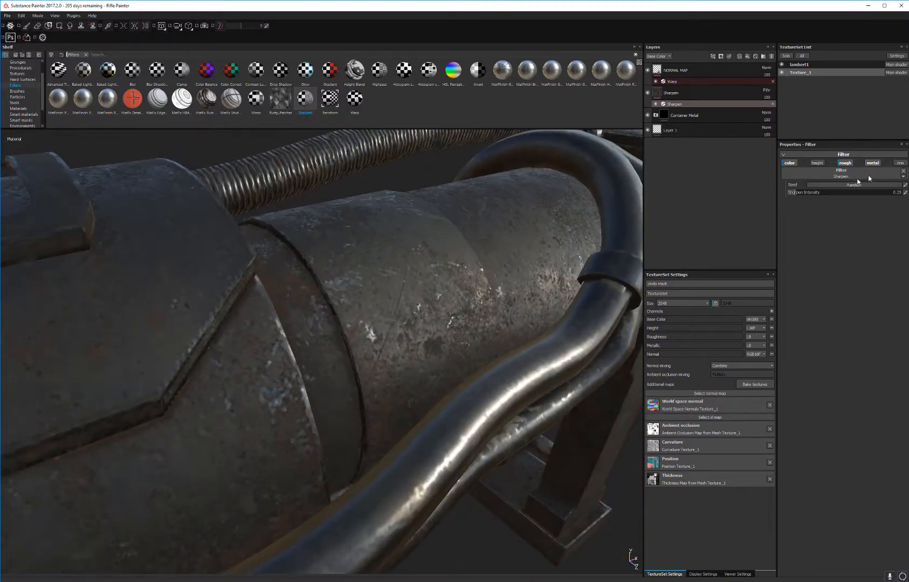
Step: Set the Sharpen Intensity to 0.5
{"action": "left_click", "coordinate": [906, 194]}
{"action": "type", "text": "0.5"}
{"action": "key", "text": "Return"}
Step: Examine the sharpened metal on the front container and pipes from several angles and distances
{"action": "right_click_drag", "start_coordinate": [441, 390], "coordinate": [364, 211], "text": "alt"}
{"action": "left_click_drag", "start_coordinate": [364, 211], "coordinate": [364, 232], "text": "alt"}
{"action": "middle_click_drag", "start_coordinate": [364, 232], "coordinate": [370, 157], "text": "alt"}
{"action": "right_click_drag", "start_coordinate": [369, 156], "coordinate": [478, 307], "text": "alt"}
{"action": "left_click_drag", "start_coordinate": [479, 306], "coordinate": [629, 372], "text": "alt"}
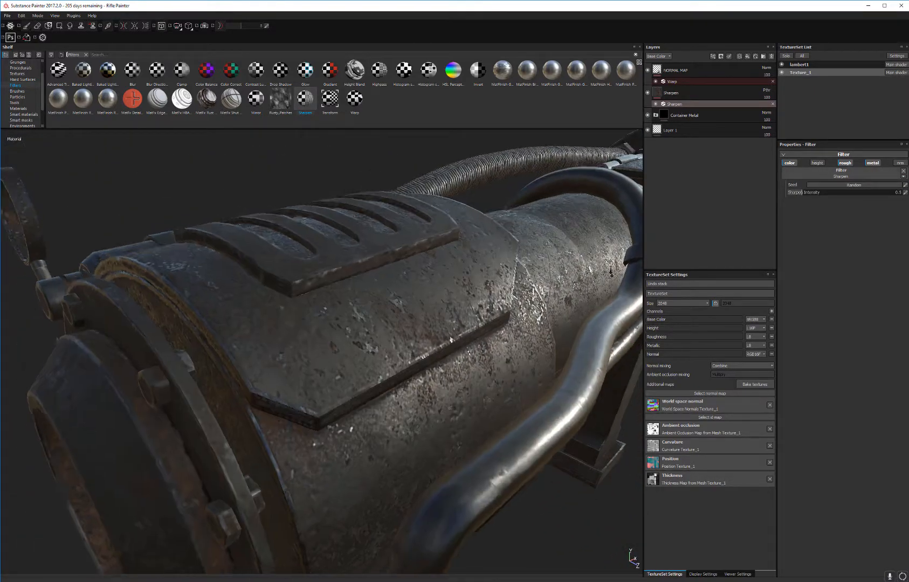
{"action": "right_click_drag", "start_coordinate": [629, 372], "coordinate": [604, 318], "text": "alt"}
{"action": "left_click_drag", "start_coordinate": [604, 318], "coordinate": [555, 289], "text": "alt"}
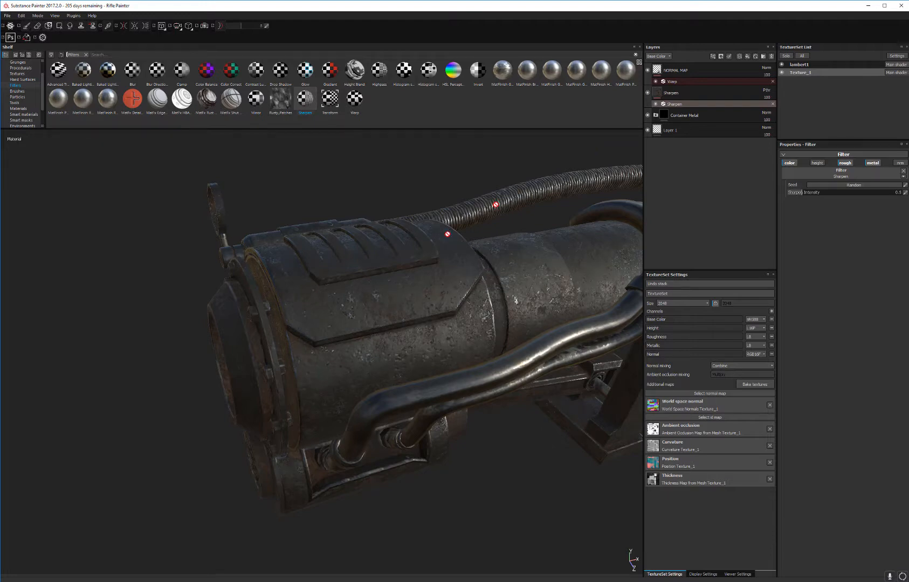
{"action": "left_click_drag", "start_coordinate": [420, 258], "coordinate": [469, 302], "text": "alt"}
{"action": "right_click_drag", "start_coordinate": [469, 323], "coordinate": [484, 387], "text": "alt"}
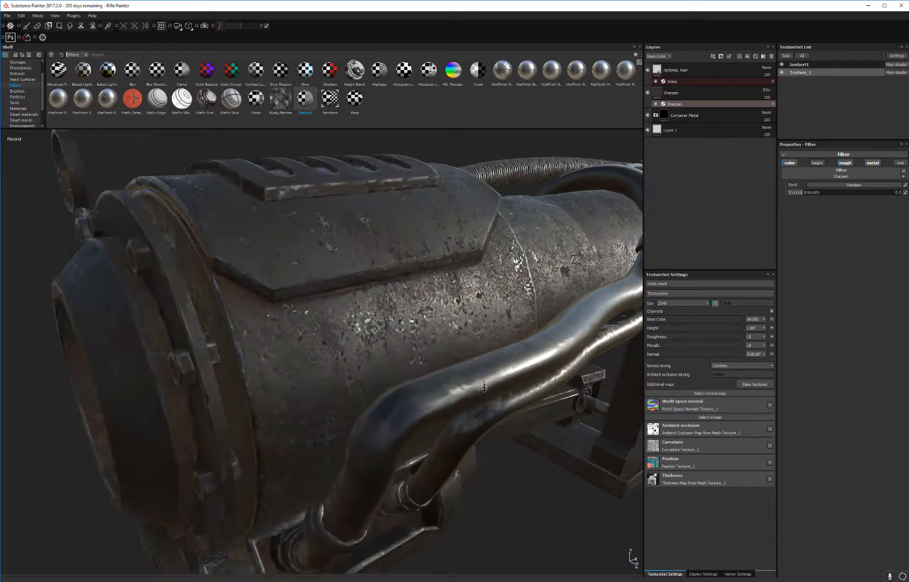
{"action": "left_click_drag", "start_coordinate": [484, 387], "coordinate": [515, 297], "text": "alt"}
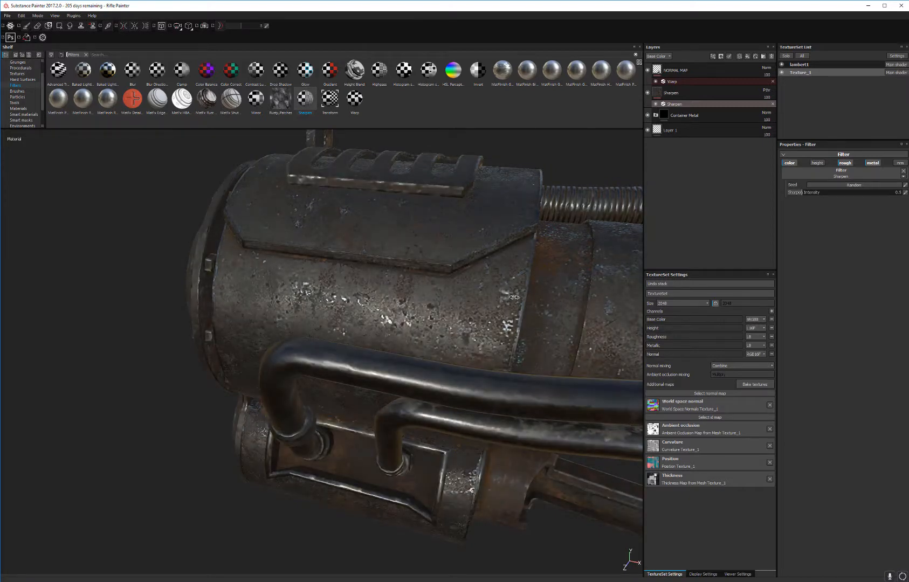
Step: Toggle the Sharpen layer's visibility repeatedly to compare the front container with and without sharpening
{"action": "left_click", "coordinate": [648, 92]}
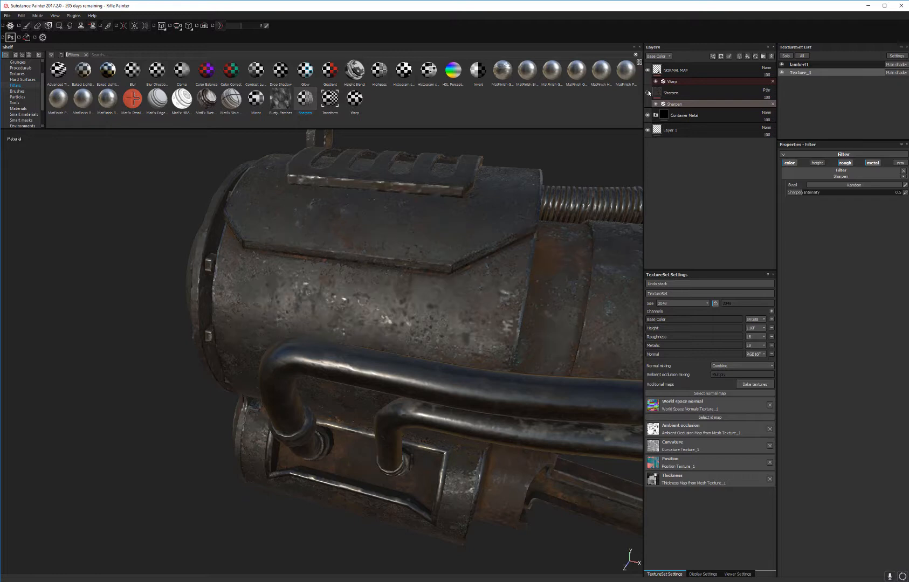
{"action": "left_click", "coordinate": [648, 93]}
{"action": "left_click", "coordinate": [648, 93]}
{"action": "left_click", "coordinate": [648, 93]}
{"action": "left_click", "coordinate": [649, 92]}
{"action": "left_click", "coordinate": [648, 93]}
{"action": "left_click", "coordinate": [648, 93]}
Step: Examine the sharpened texture along the barrel as far as the support leg
{"action": "right_click_drag", "start_coordinate": [360, 297], "coordinate": [361, 253], "text": "alt"}
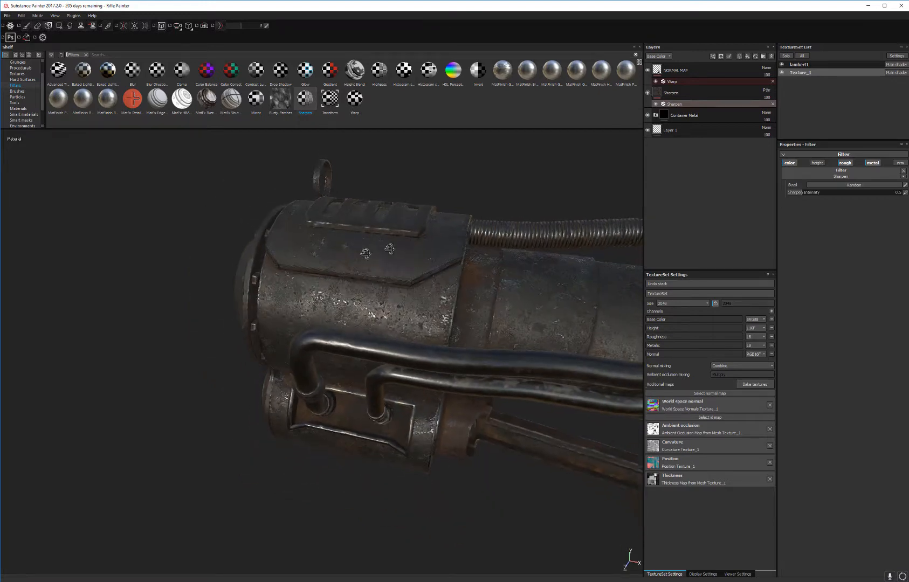
{"action": "left_click_drag", "start_coordinate": [360, 253], "coordinate": [319, 266], "text": "alt"}
{"action": "middle_click_drag", "start_coordinate": [341, 255], "coordinate": [228, 234], "text": "alt"}
{"action": "left_click_drag", "start_coordinate": [293, 247], "coordinate": [229, 233], "text": "alt"}
{"action": "middle_click_drag", "start_coordinate": [229, 233], "coordinate": [152, 211], "text": "alt"}
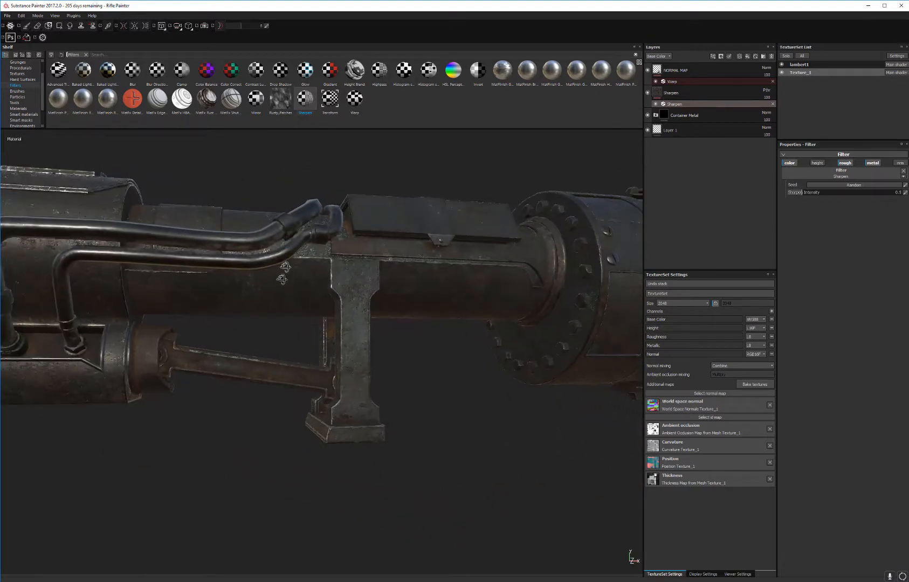
{"action": "left_click_drag", "start_coordinate": [286, 278], "coordinate": [363, 409], "text": "alt"}
{"action": "middle_click_drag", "start_coordinate": [363, 410], "coordinate": [346, 348], "text": "alt"}
{"action": "left_click_drag", "start_coordinate": [347, 348], "coordinate": [378, 334], "text": "alt"}
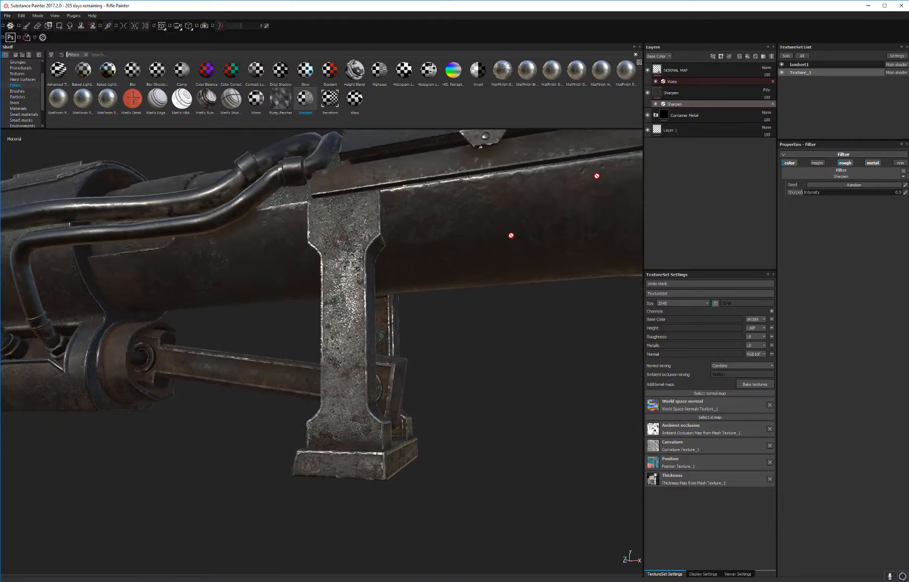
Step: Compare the support leg with the Sharpen layer hidden and shown
{"action": "left_click", "coordinate": [648, 93]}
{"action": "left_click", "coordinate": [648, 93]}
{"action": "left_click", "coordinate": [649, 93]}
{"action": "left_click", "coordinate": [648, 93]}
{"action": "left_click", "coordinate": [648, 93]}
{"action": "left_click", "coordinate": [648, 93]}
{"action": "left_click", "coordinate": [649, 93]}
{"action": "left_click", "coordinate": [649, 93]}
{"action": "left_click_drag", "start_coordinate": [251, 251], "coordinate": [375, 256], "text": "alt"}
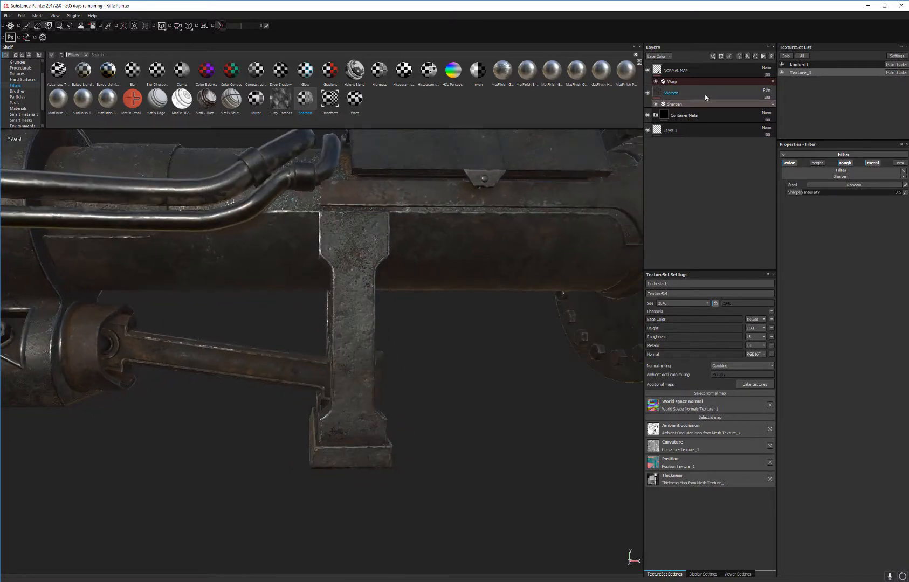
Step: Copy the Sharpen layer from Texture_1 and paste it above Container Metal in the lambert1 texture set
{"action": "left_click", "coordinate": [705, 92]}
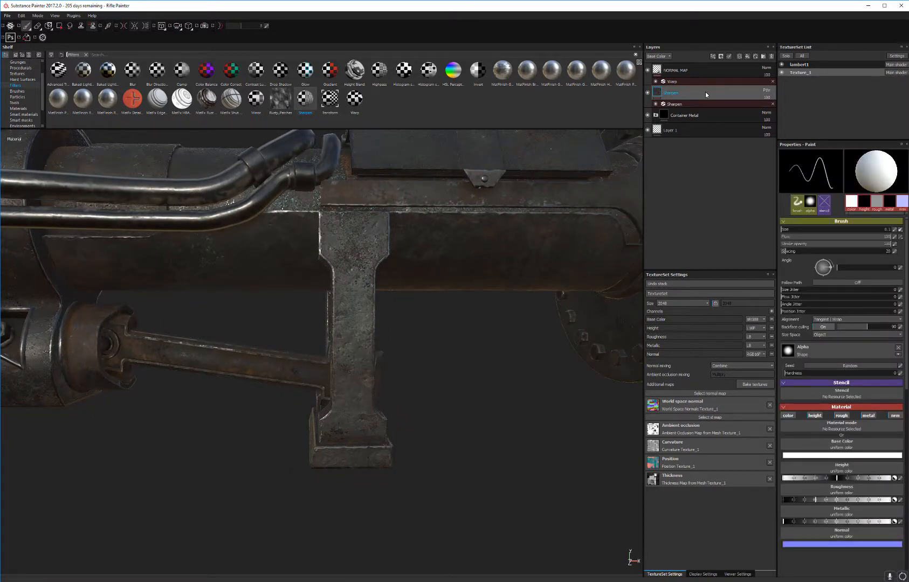
{"action": "right_click", "coordinate": [706, 92]}
{"action": "left_click", "coordinate": [733, 188]}
{"action": "left_click", "coordinate": [808, 66]}
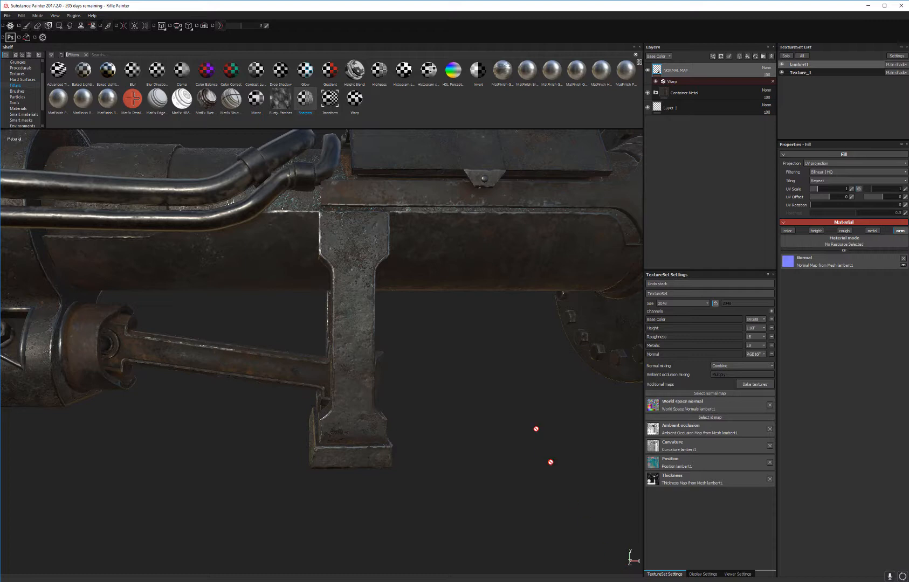
{"action": "left_click", "coordinate": [706, 92]}
{"action": "right_click", "coordinate": [710, 85]}
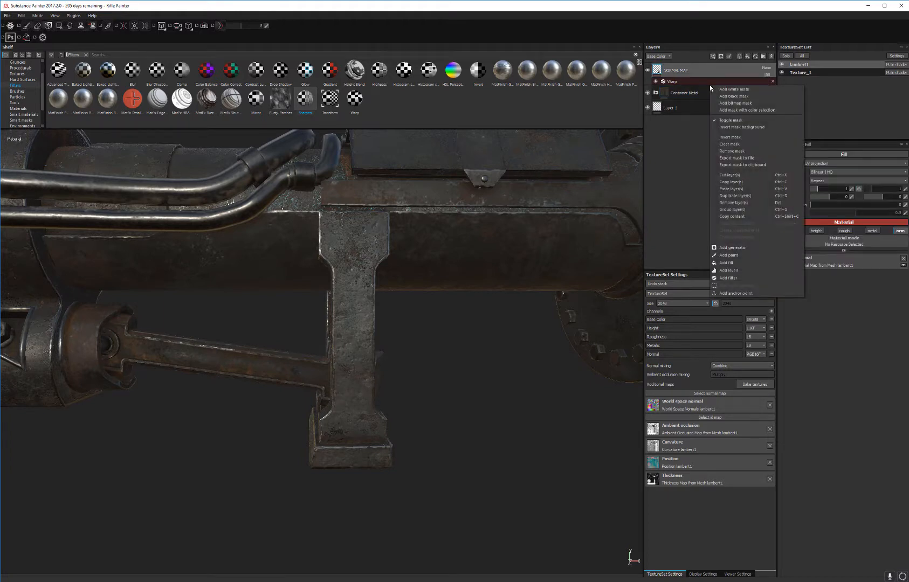
{"action": "right_click", "coordinate": [696, 86]}
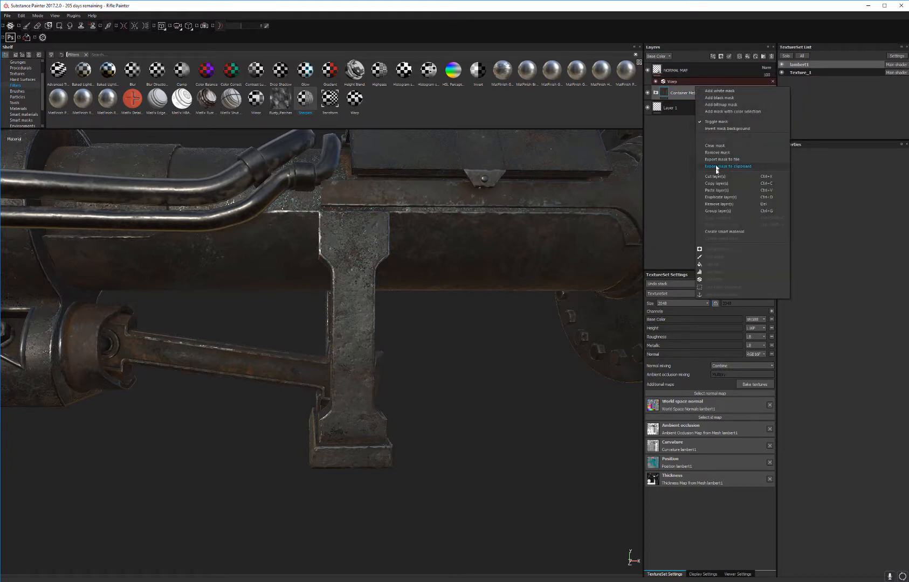
{"action": "left_click", "coordinate": [728, 186]}
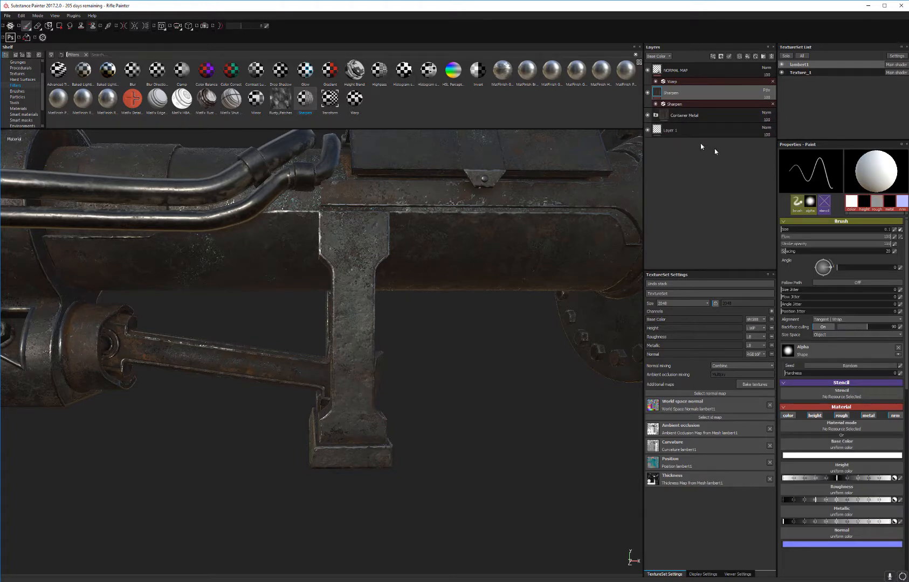
Step: Inspect the riveted drum at the rear and compare it with the lambert1 Sharpen layer hidden and shown
{"action": "left_click_drag", "start_coordinate": [442, 216], "coordinate": [365, 239], "text": "alt"}
{"action": "middle_click_drag", "start_coordinate": [365, 239], "coordinate": [36, 387], "text": "alt"}
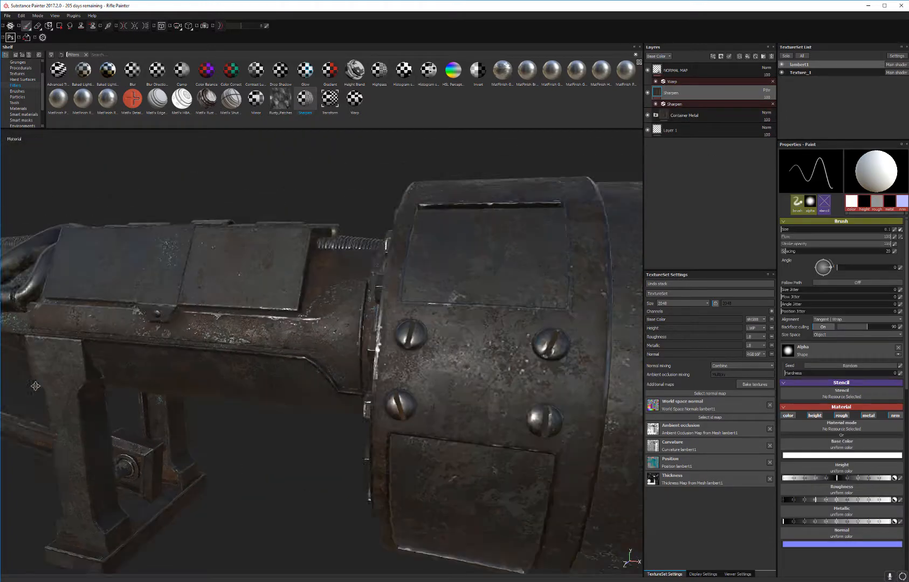
{"action": "left_click_drag", "start_coordinate": [35, 386], "coordinate": [329, 360], "text": "alt"}
{"action": "middle_click_drag", "start_coordinate": [329, 360], "coordinate": [183, 353], "text": "alt"}
{"action": "right_click_drag", "start_coordinate": [184, 353], "coordinate": [345, 329], "text": "alt"}
{"action": "left_click_drag", "start_coordinate": [346, 329], "coordinate": [312, 304], "text": "alt"}
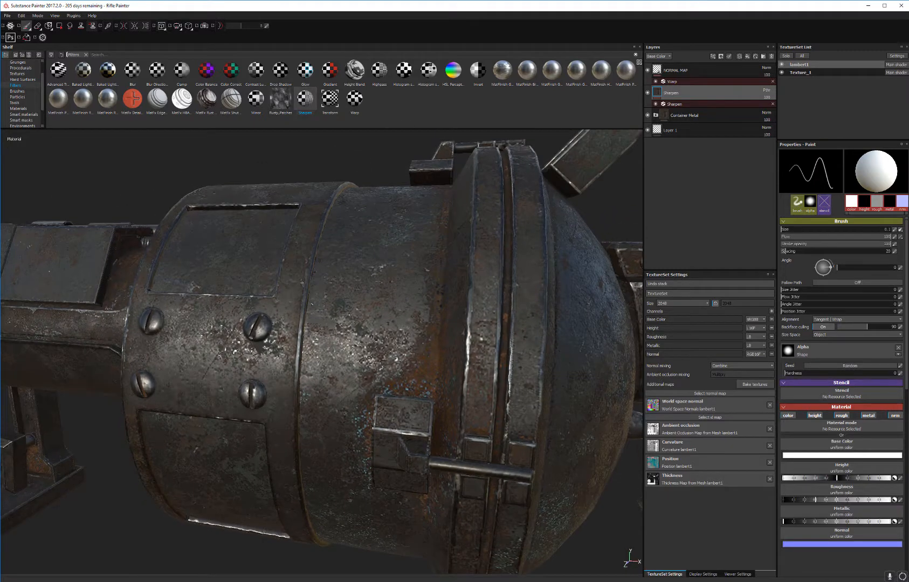
{"action": "left_click", "coordinate": [649, 94]}
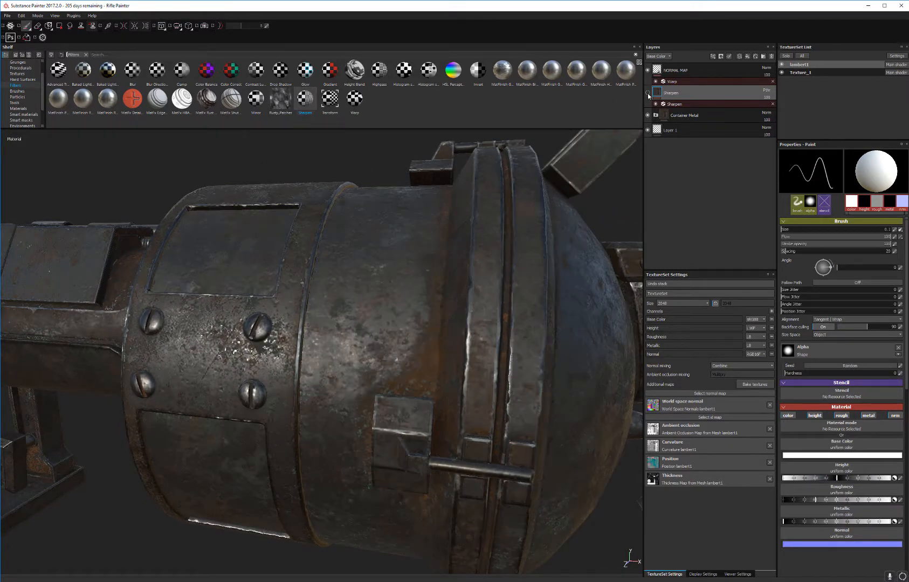
{"action": "left_click", "coordinate": [649, 94]}
Step: Try the Sharpen layer above NORMAL MAP, toggle both layers' visibility to compare, and move Sharpen back below it
{"action": "left_click_drag", "start_coordinate": [686, 94], "coordinate": [695, 65]}
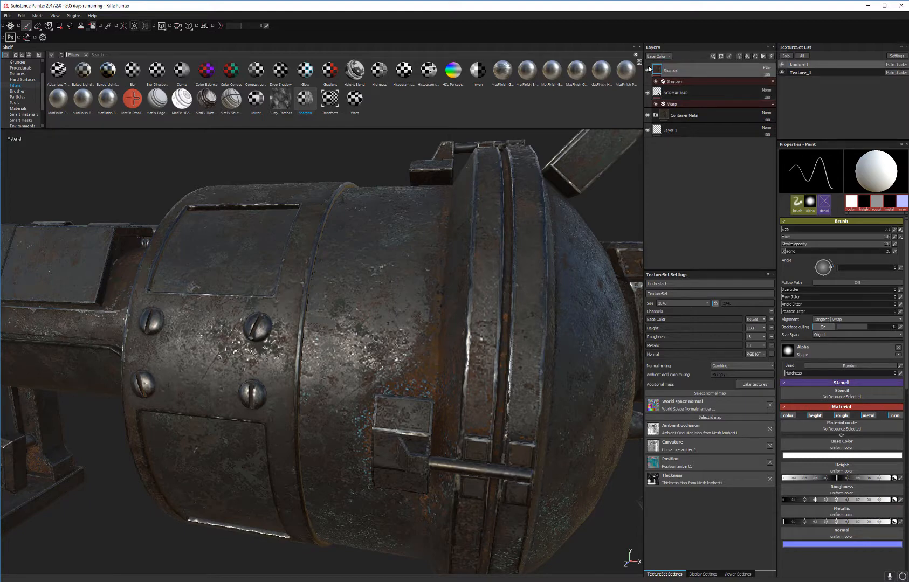
{"action": "left_click", "coordinate": [648, 70]}
{"action": "left_click", "coordinate": [649, 93]}
{"action": "left_click", "coordinate": [649, 93]}
{"action": "left_click", "coordinate": [649, 70]}
{"action": "left_click", "coordinate": [648, 71]}
{"action": "left_click", "coordinate": [649, 71]}
{"action": "left_click", "coordinate": [649, 71]}
{"action": "mouse_move", "coordinate": [696, 71]}
{"action": "left_mouse_down"}
{"action": "mouse_move", "coordinate": [700, 119]}
{"action": "mouse_move", "coordinate": [696, 102]}
{"action": "mouse_move", "coordinate": [696, 113]}
{"action": "left_mouse_up"}
Step: Save the project
{"action": "left_click_drag", "start_coordinate": [324, 281], "coordinate": [494, 288], "text": "alt"}
{"action": "key", "text": "ctrl+s"}
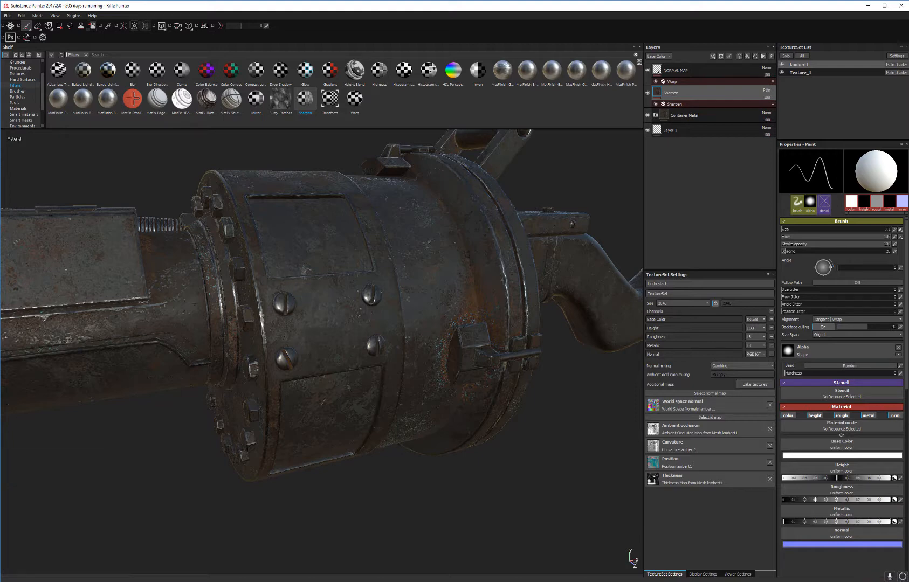
Step: Inspect the drum and barrel in an enlarged viewport with the interface hidden, and restore the interface
{"action": "left_click_drag", "start_coordinate": [417, 305], "coordinate": [478, 278], "text": "alt"}
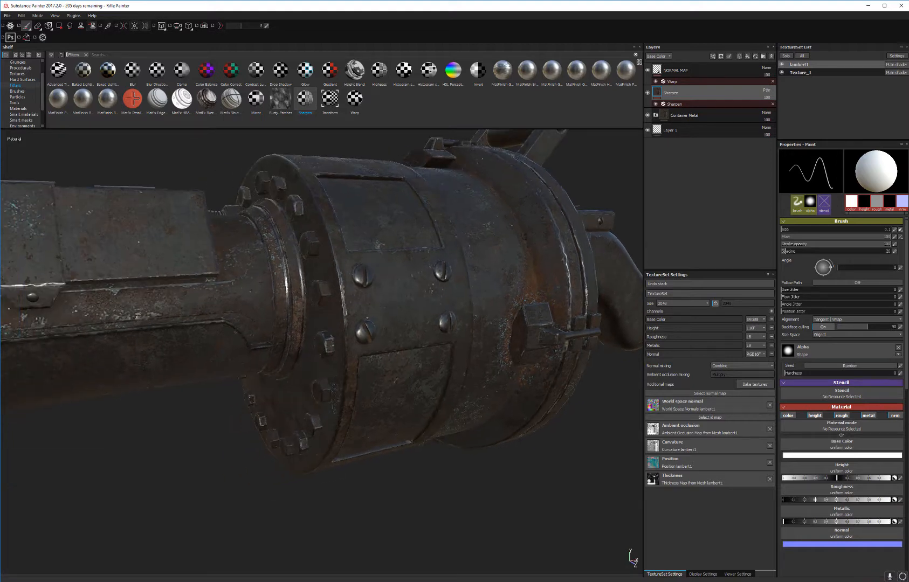
{"action": "key", "text": "Tab"}
{"action": "left_click_drag", "start_coordinate": [400, 352], "coordinate": [459, 335], "text": "alt"}
{"action": "left_click_drag", "start_coordinate": [504, 216], "coordinate": [521, 271], "text": "alt"}
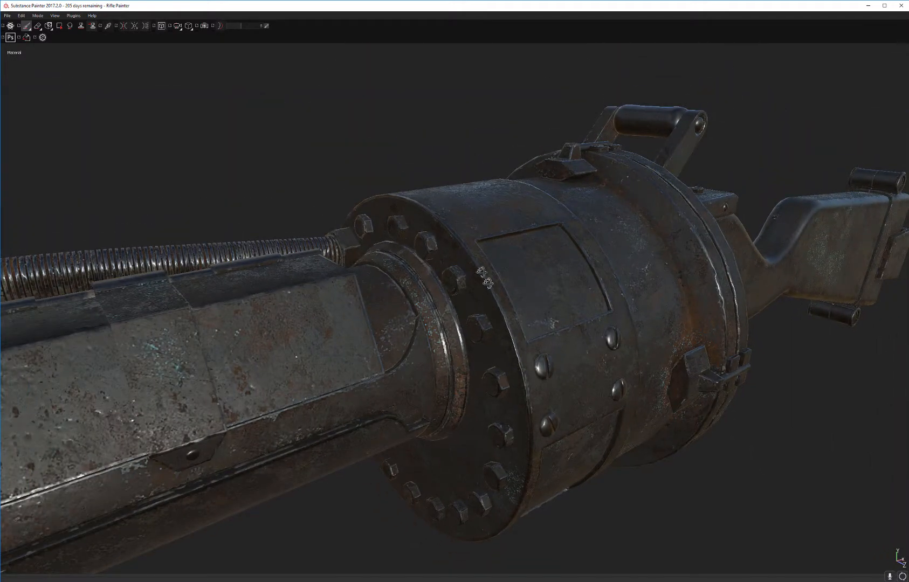
{"action": "left_click_drag", "start_coordinate": [486, 278], "coordinate": [459, 302], "text": "alt"}
{"action": "middle_click_drag", "start_coordinate": [567, 329], "coordinate": [467, 234], "text": "alt"}
{"action": "left_click_drag", "start_coordinate": [467, 234], "coordinate": [461, 222], "text": "alt"}
{"action": "key", "text": "Tab"}
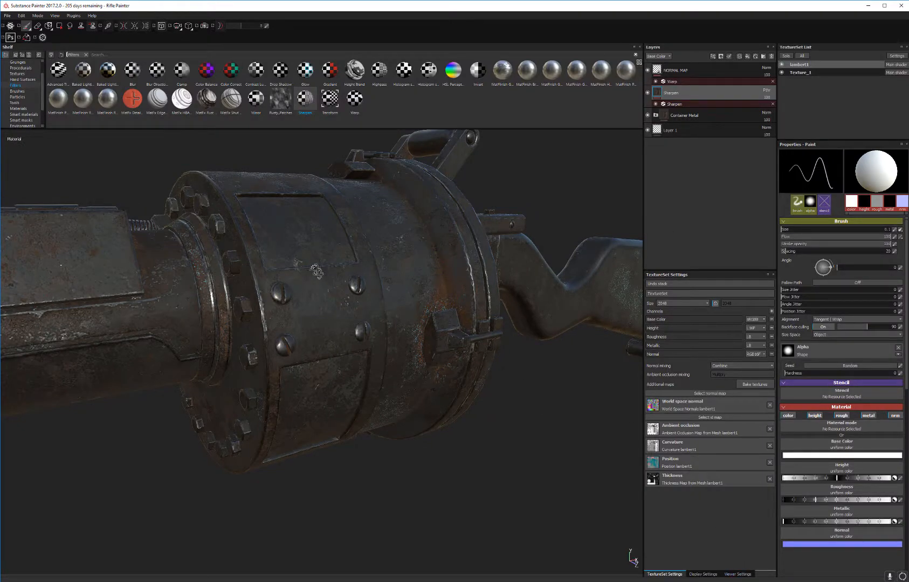
Step: Enable shadows for the viewport in the viewer settings and rotate the environment lighting to 324
{"action": "left_click_drag", "start_coordinate": [317, 272], "coordinate": [275, 294], "text": "alt"}
{"action": "right_click_drag", "start_coordinate": [275, 294], "coordinate": [373, 396], "text": "alt"}
{"action": "left_click_drag", "start_coordinate": [373, 396], "coordinate": [413, 357], "text": "alt"}
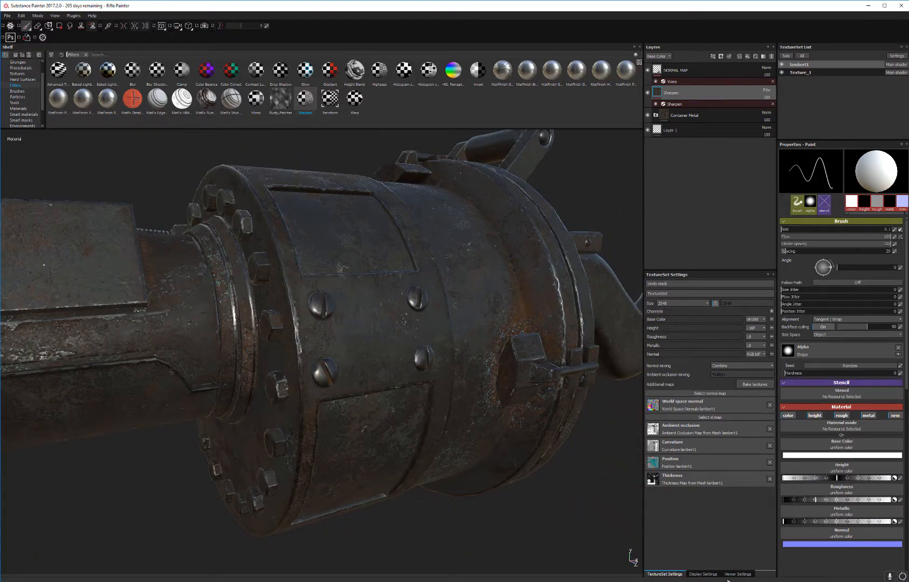
{"action": "left_click", "coordinate": [745, 575]}
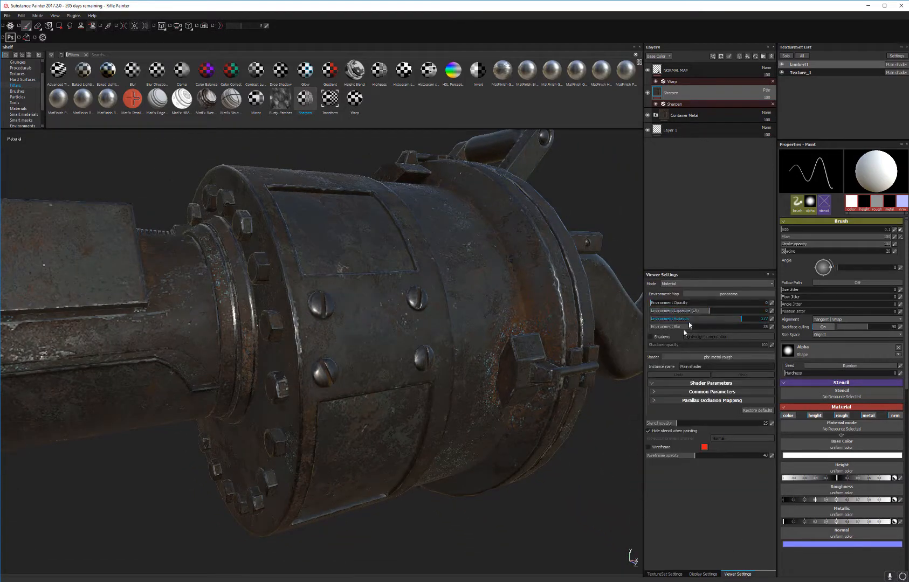
{"action": "left_click", "coordinate": [653, 338]}
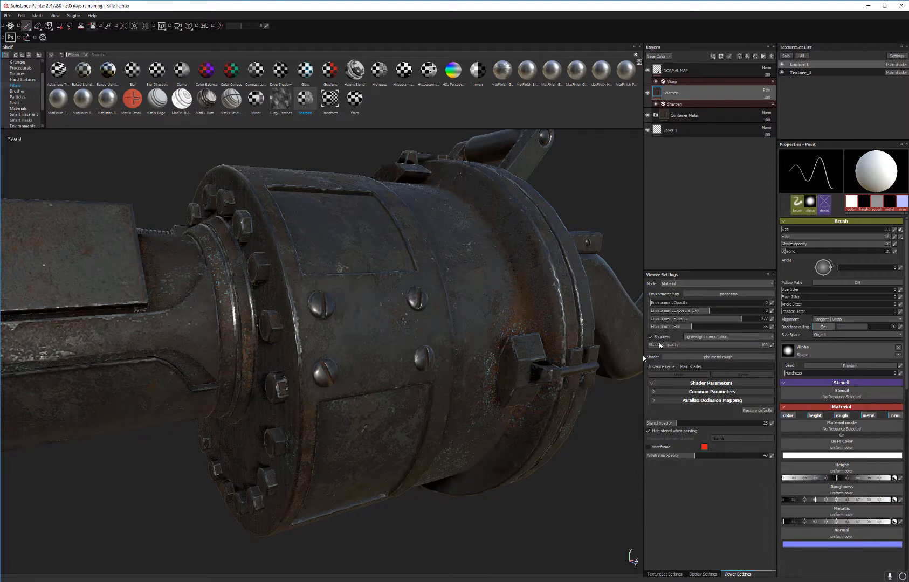
{"action": "left_click_drag", "start_coordinate": [412, 325], "coordinate": [370, 321], "text": "alt"}
{"action": "right_click_drag", "start_coordinate": [370, 321], "coordinate": [398, 314], "text": "shift"}
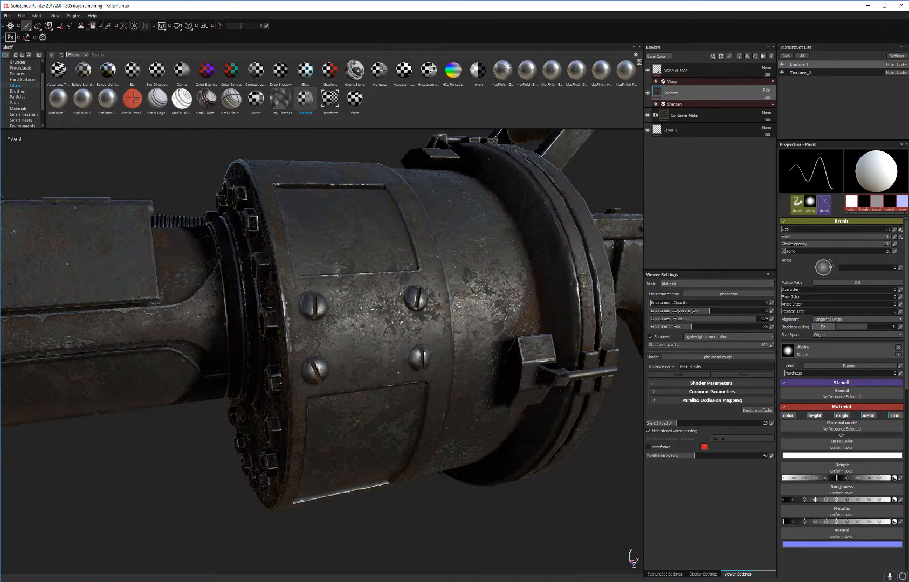
Step: Turn off shadows in the viewport while inspecting the rifle's pipes and barrel
{"action": "scroll", "coordinate": [398, 315], "scroll_direction": "down", "scroll_amount": 3}
{"action": "left_click_drag", "start_coordinate": [442, 322], "coordinate": [474, 188], "text": "alt"}
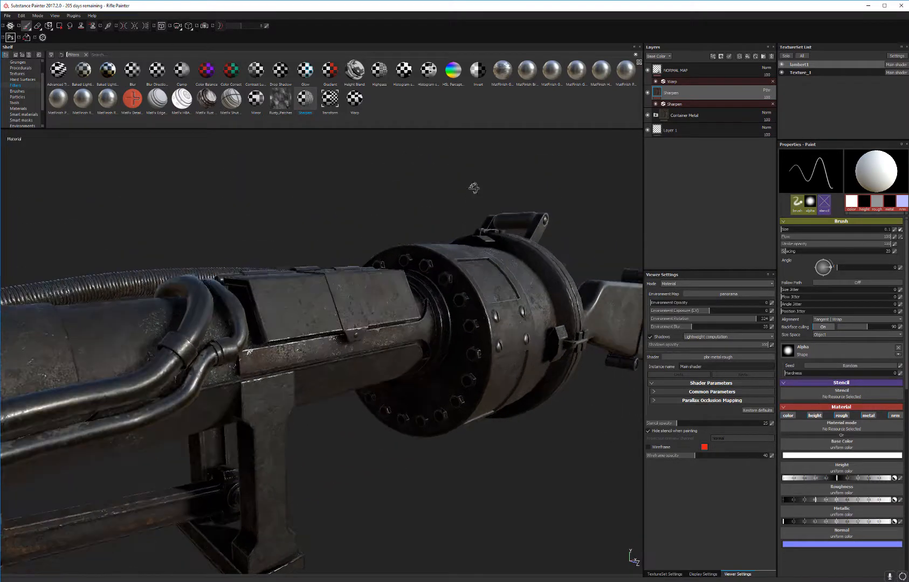
{"action": "middle_click_drag", "start_coordinate": [474, 188], "coordinate": [720, 84], "text": "alt"}
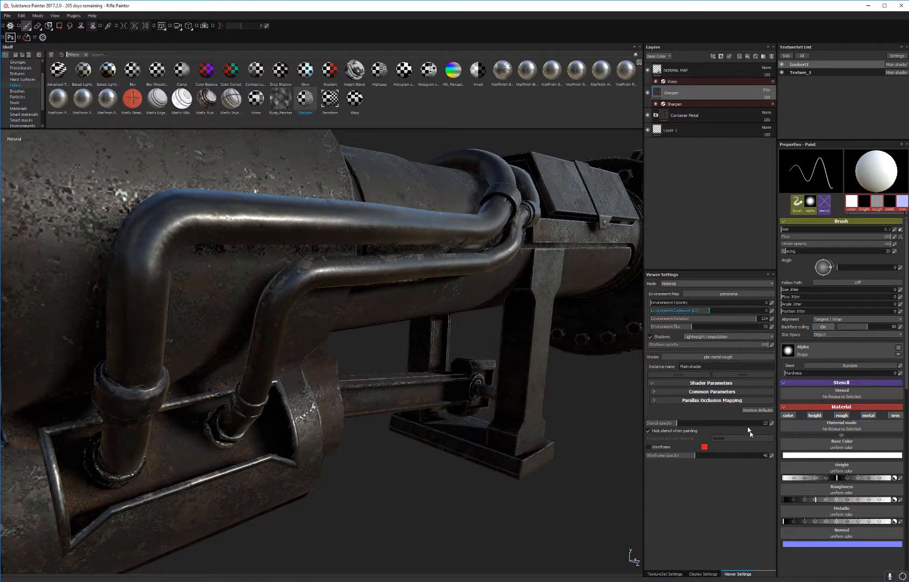
{"action": "left_click", "coordinate": [650, 337]}
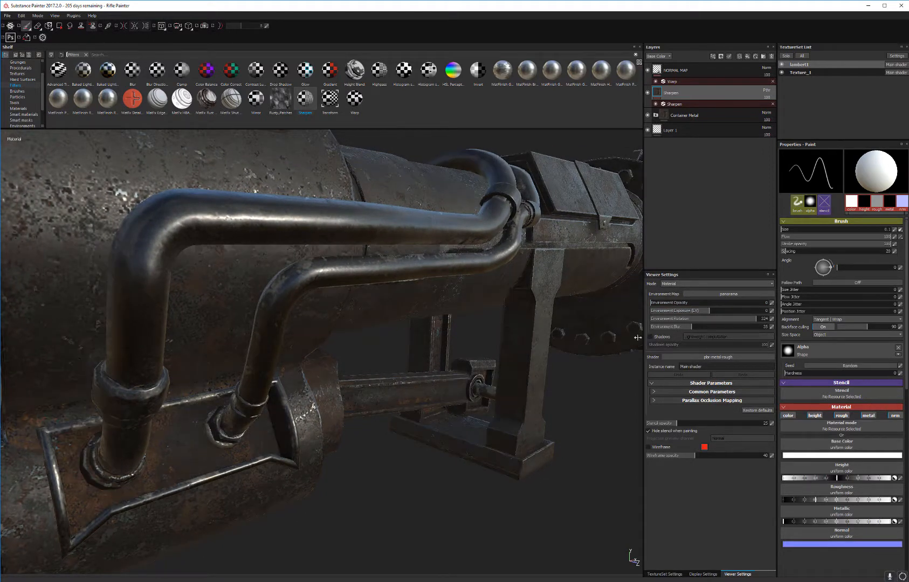
{"action": "middle_click_drag", "start_coordinate": [532, 326], "coordinate": [454, 316], "text": "alt"}
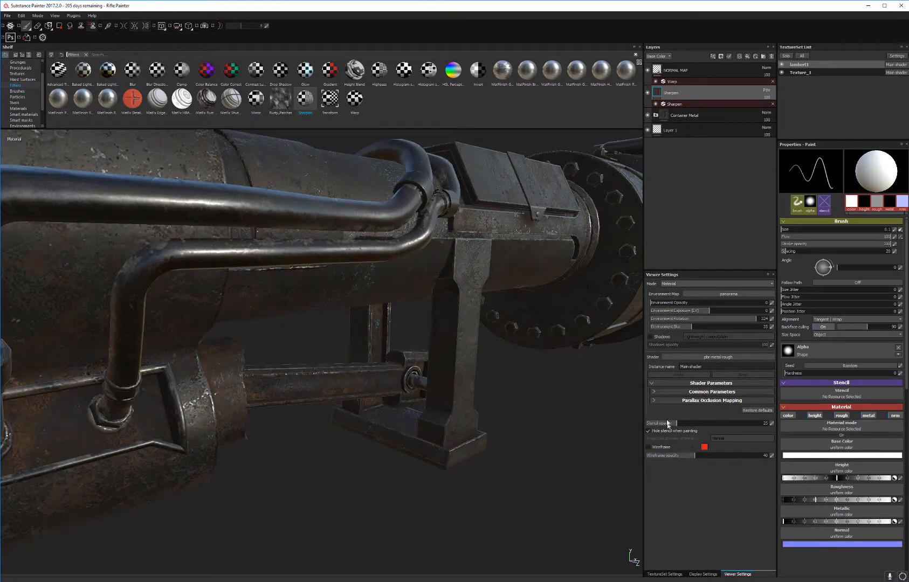
Step: Vary the shader's AO Intensity between low and high to compare its effect, and leave it at the maximum
{"action": "left_click", "coordinate": [653, 394]}
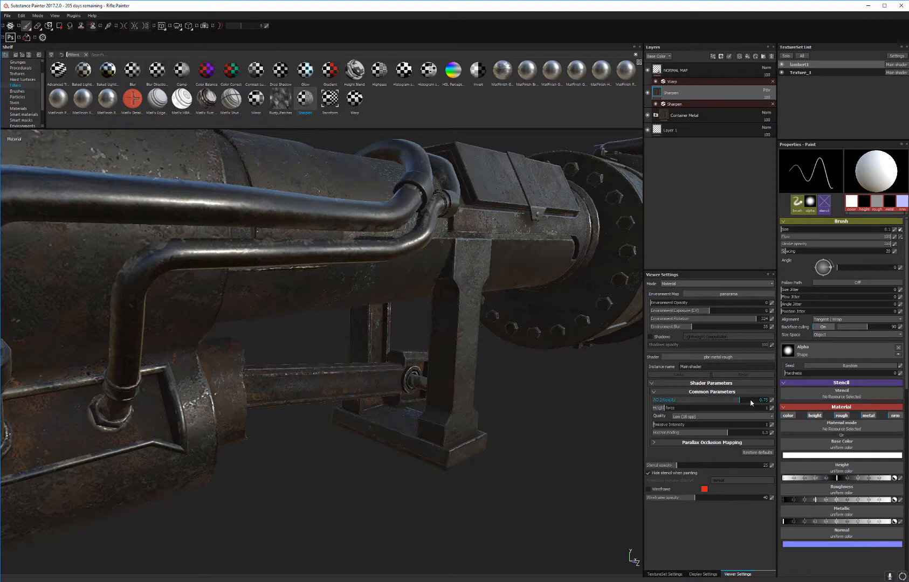
{"action": "left_click_drag", "start_coordinate": [751, 403], "coordinate": [890, 412]}
{"action": "left_click_drag", "start_coordinate": [774, 403], "coordinate": [562, 387]}
{"action": "left_click_drag", "start_coordinate": [743, 397], "coordinate": [842, 417]}
{"action": "left_click_drag", "start_coordinate": [459, 314], "coordinate": [371, 297], "text": "alt"}
{"action": "middle_click_drag", "start_coordinate": [372, 296], "coordinate": [97, 264], "text": "alt"}
{"action": "left_click_drag", "start_coordinate": [97, 264], "coordinate": [447, 346], "text": "alt"}
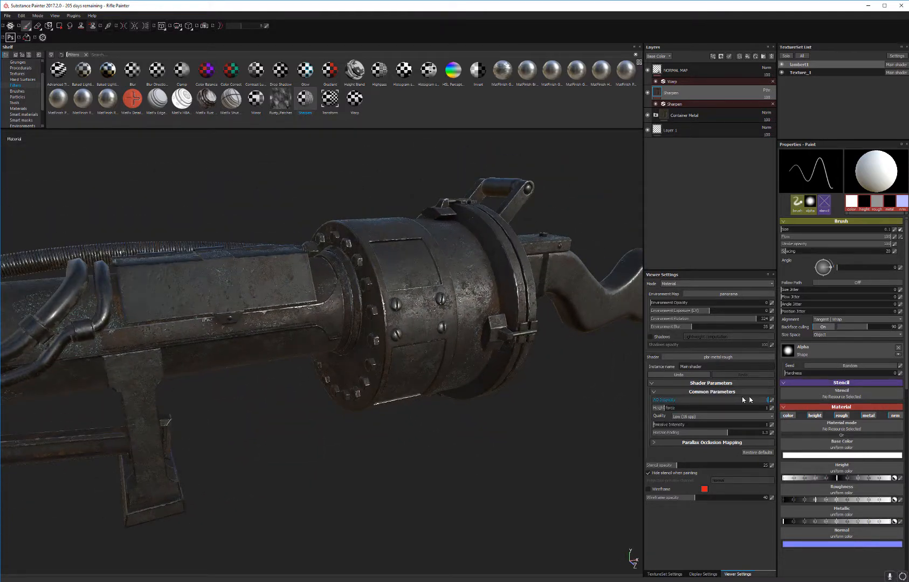
{"action": "left_click_drag", "start_coordinate": [745, 401], "coordinate": [427, 398]}
{"action": "left_click_drag", "start_coordinate": [605, 393], "coordinate": [831, 399]}
Step: Add a fill layer above the Sharpen layer in the lambert1 texture set and keep only its color channel active
{"action": "left_click_drag", "start_coordinate": [453, 355], "coordinate": [399, 370], "text": "alt"}
{"action": "mouse_move", "coordinate": [521, 257]}
{"action": "left_mouse_down", "text": "alt"}
{"action": "mouse_move", "coordinate": [507, 318]}
{"action": "mouse_move", "coordinate": [532, 270]}
{"action": "left_mouse_up", "text": "alt"}
{"action": "middle_click_drag", "start_coordinate": [531, 269], "coordinate": [377, 262], "text": "alt"}
{"action": "right_click_drag", "start_coordinate": [486, 261], "coordinate": [536, 250], "text": "alt"}
{"action": "middle_click_drag", "start_coordinate": [537, 249], "coordinate": [604, 258], "text": "alt"}
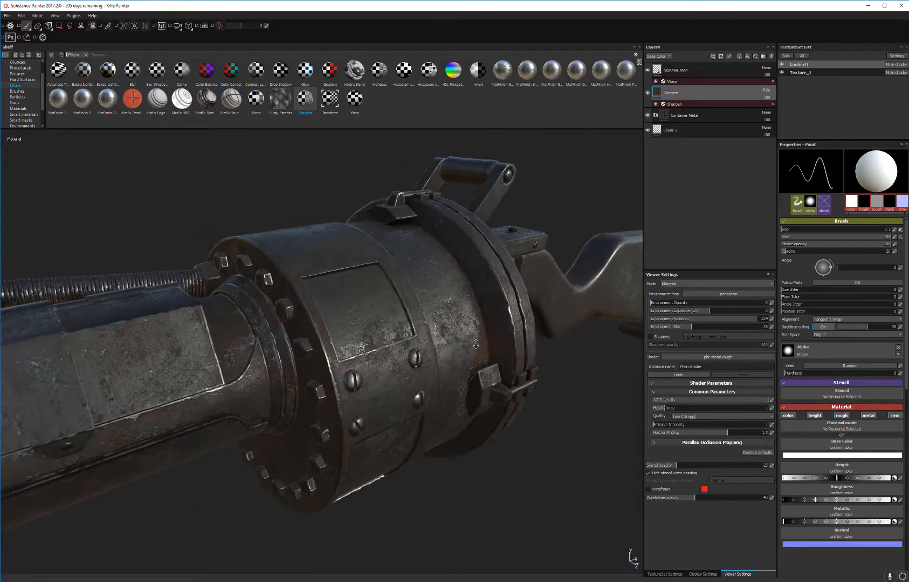
{"action": "left_click_drag", "start_coordinate": [478, 353], "coordinate": [515, 361], "text": "alt"}
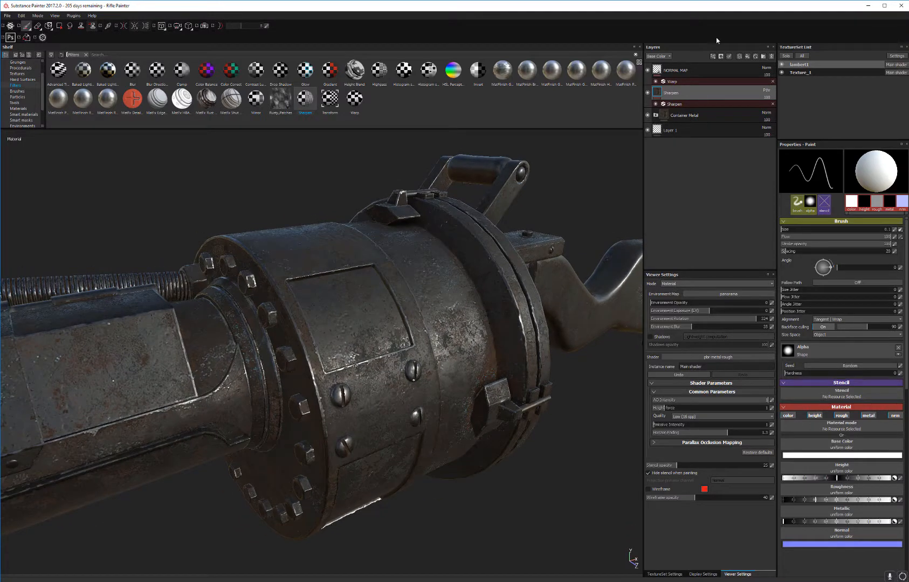
{"action": "left_click", "coordinate": [746, 57]}
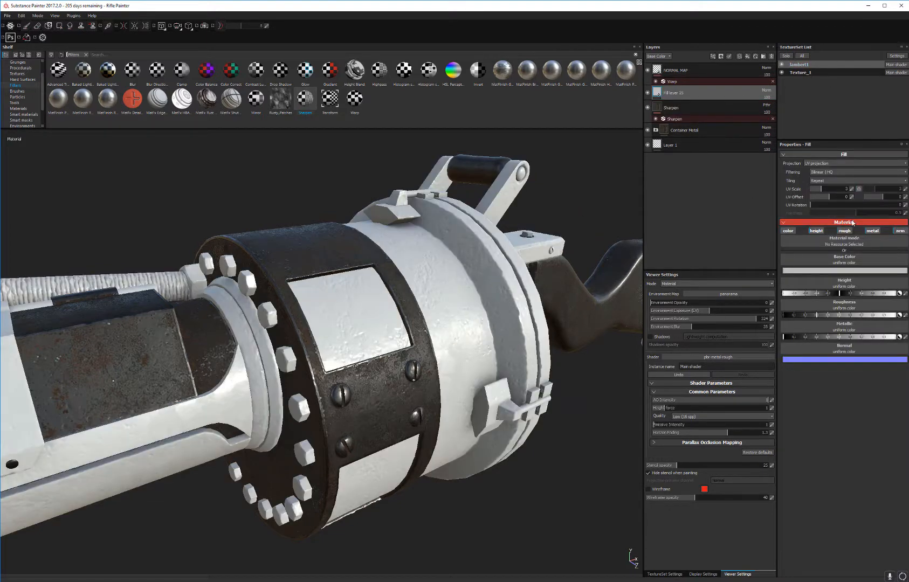
{"action": "left_click", "coordinate": [820, 232]}
{"action": "left_click", "coordinate": [845, 231]}
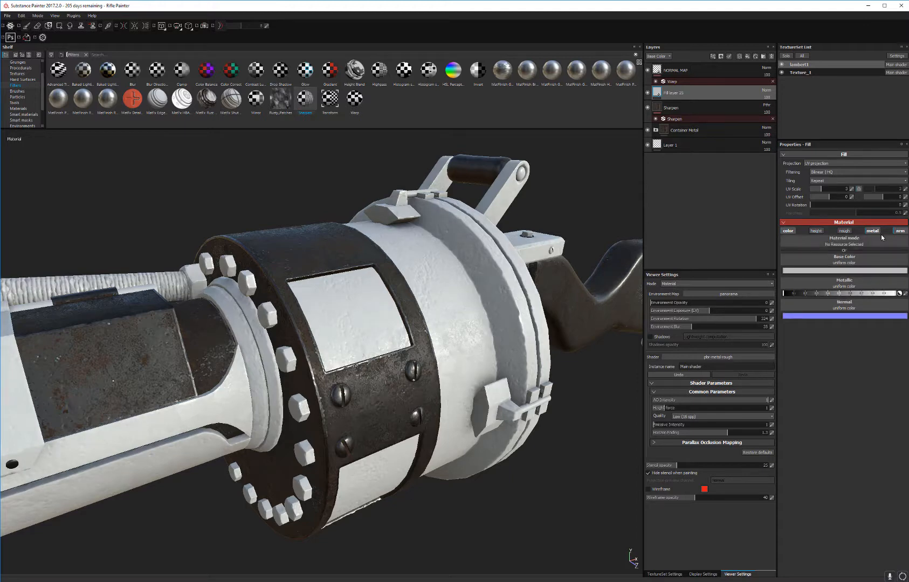
{"action": "left_click", "coordinate": [876, 232]}
{"action": "left_click", "coordinate": [901, 231]}
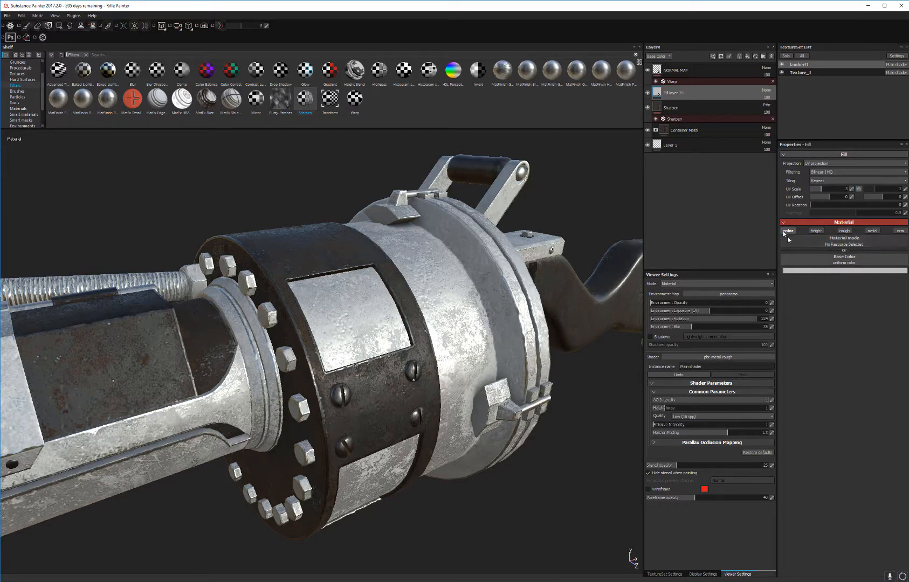
Step: Assign the lambert1 Ambient Occlusion mesh map to the fill layer's Base Color and set its UV Scale to 1
{"action": "left_click", "coordinate": [851, 262]}
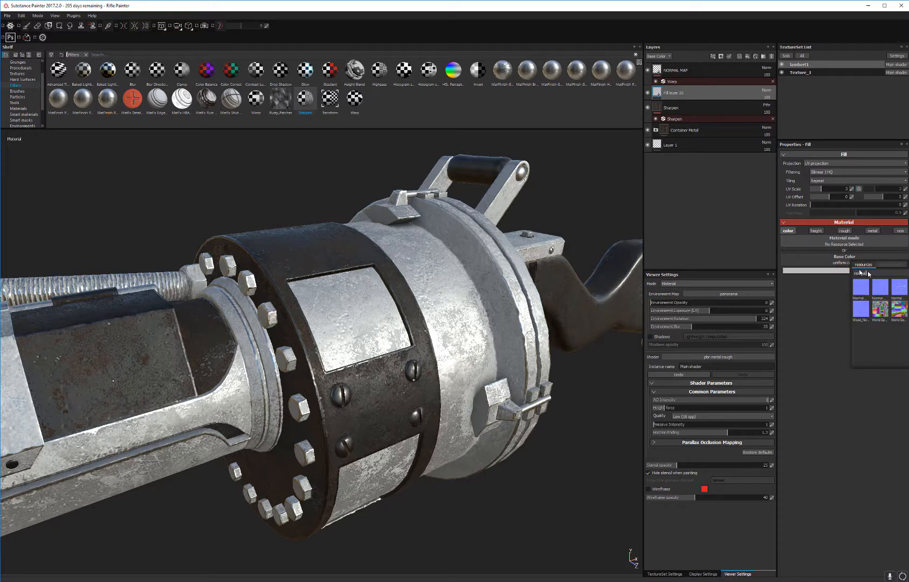
{"action": "key", "text": "BackSpace"}
{"action": "key", "text": "BackSpace"}
{"action": "key", "text": "BackSpace"}
{"action": "key", "text": "BackSpace"}
{"action": "key", "text": "BackSpace"}
{"action": "key", "text": "BackSpace"}
{"action": "type", "text": "ambient"}
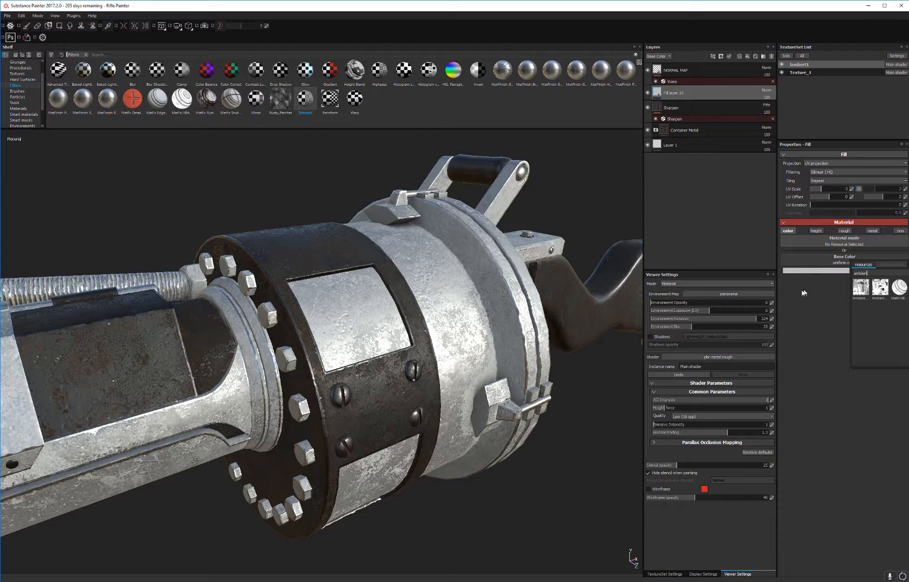
{"action": "mouse_move", "coordinate": [863, 290]}
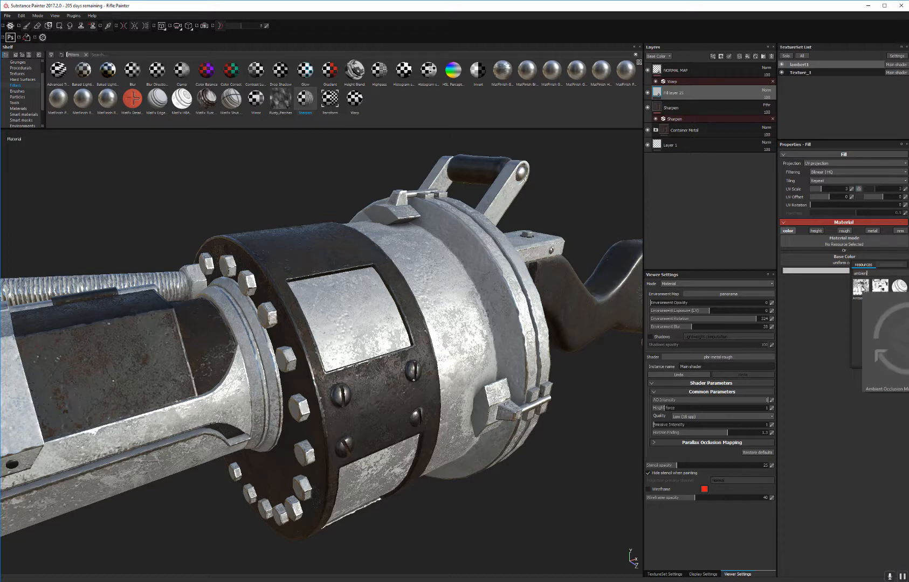
{"action": "left_click", "coordinate": [862, 289]}
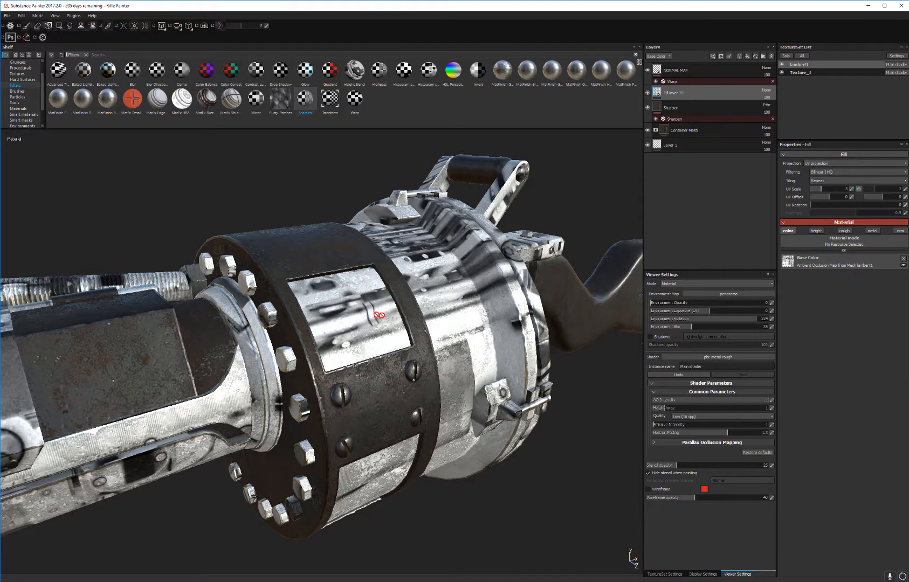
{"action": "left_click", "coordinate": [851, 188]}
{"action": "key", "text": "Return"}
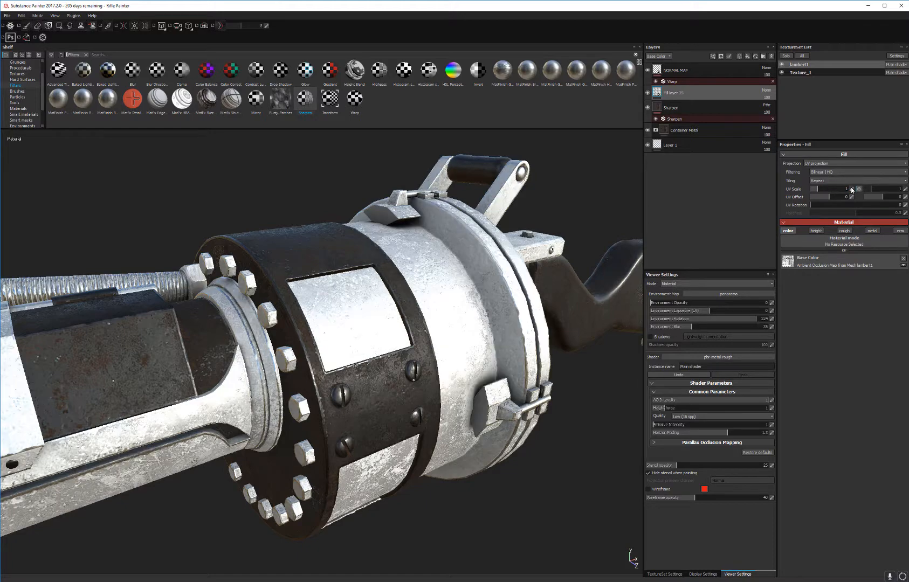
Step: Set the lambert1 ambient occlusion fill layer's blending mode to Multiply
{"action": "left_click_drag", "start_coordinate": [493, 312], "coordinate": [436, 398], "text": "alt"}
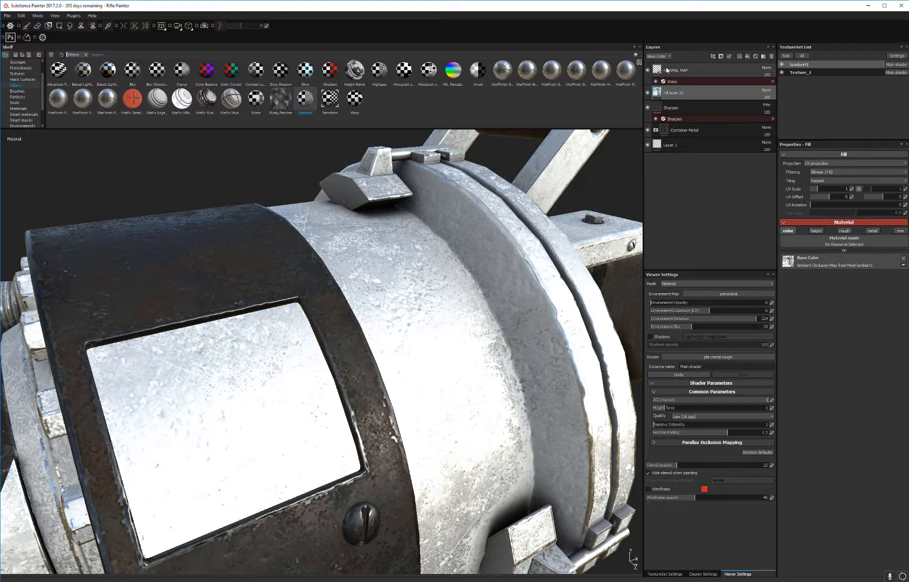
{"action": "left_click", "coordinate": [768, 95]}
{"action": "left_click", "coordinate": [778, 124]}
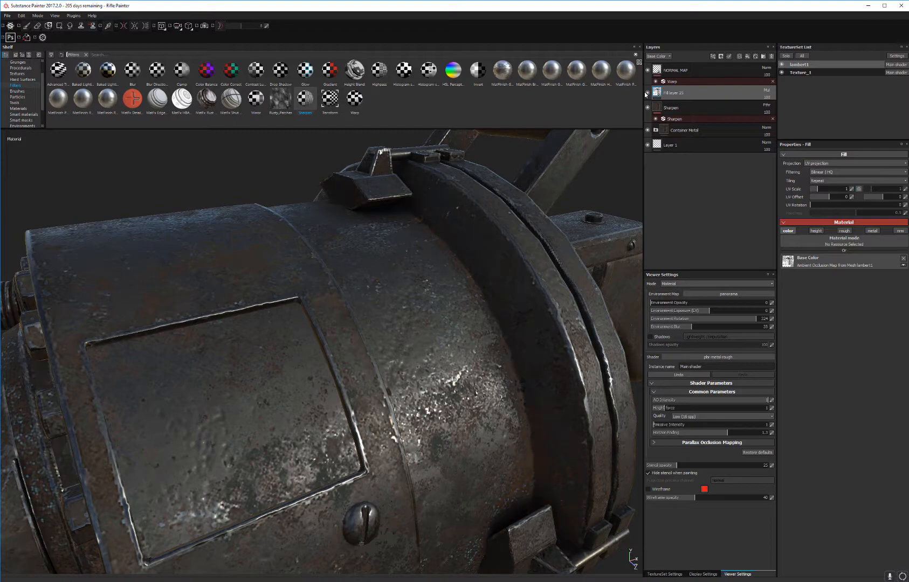
Step: In Texture_1, add a color-only fill layer above NORMAL MAP with the Texture_1 Ambient Occlusion mesh map as its Base Color
{"action": "left_click_drag", "start_coordinate": [518, 302], "coordinate": [634, 175], "text": "alt"}
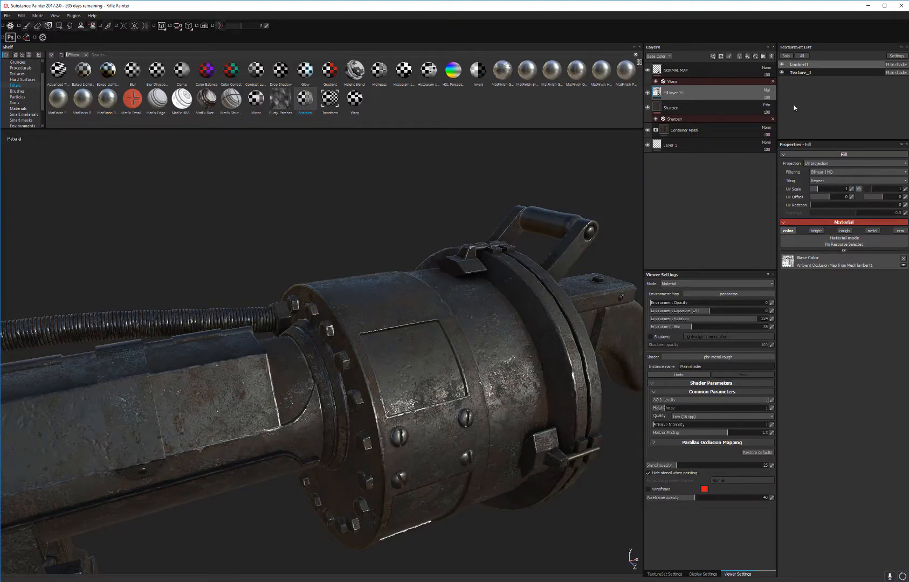
{"action": "left_click", "coordinate": [825, 71]}
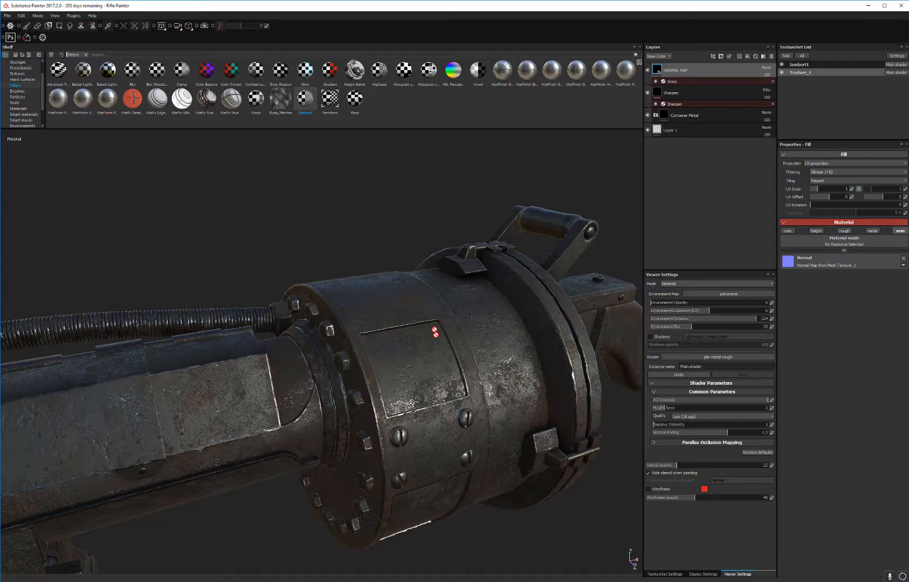
{"action": "left_click_drag", "start_coordinate": [476, 350], "coordinate": [523, 367], "text": "alt"}
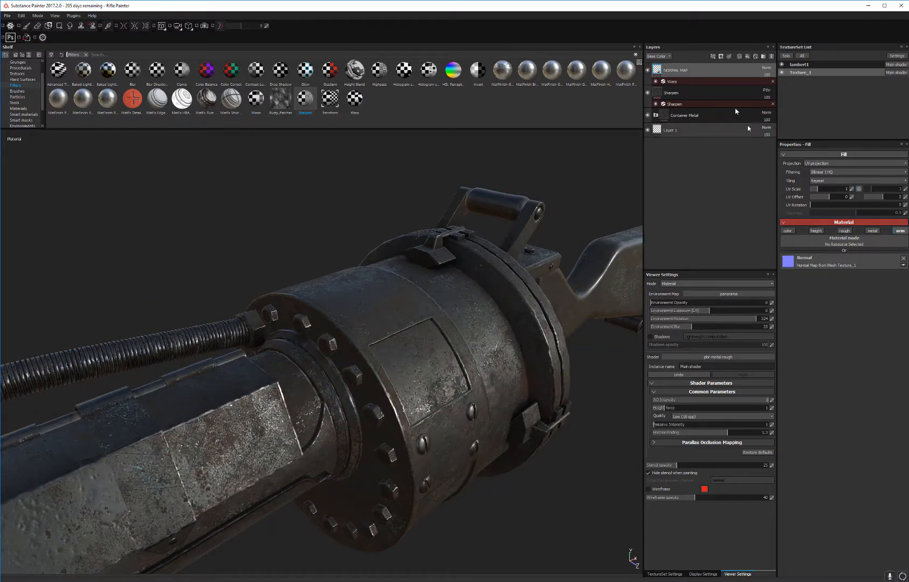
{"action": "left_click", "coordinate": [747, 56]}
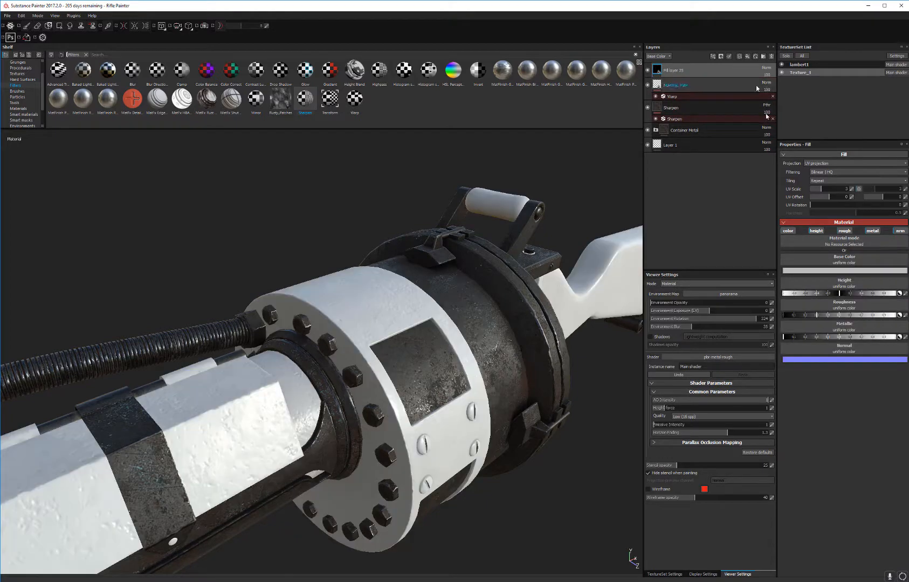
{"action": "left_click", "coordinate": [816, 230]}
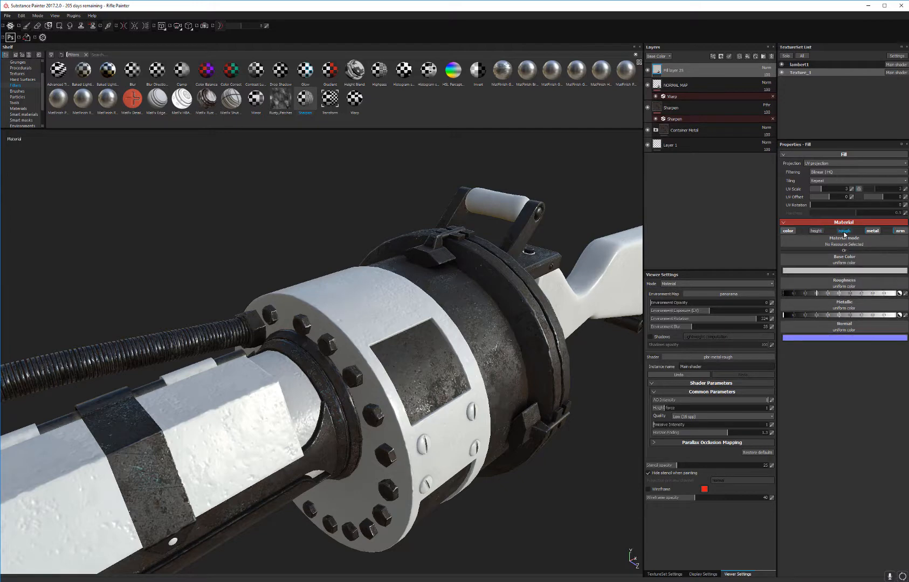
{"action": "left_click", "coordinate": [845, 231]}
{"action": "left_click", "coordinate": [872, 230]}
{"action": "left_click", "coordinate": [900, 231]}
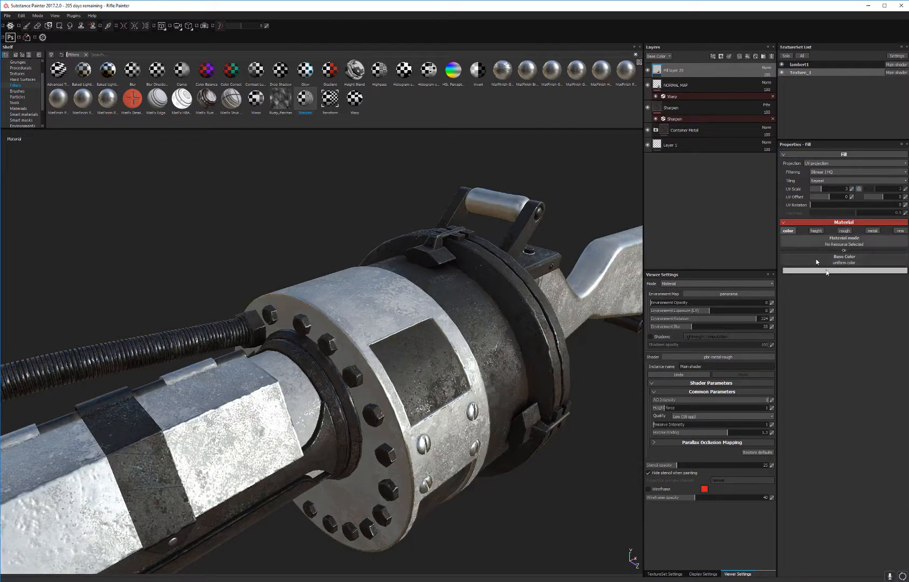
{"action": "left_click", "coordinate": [829, 257]}
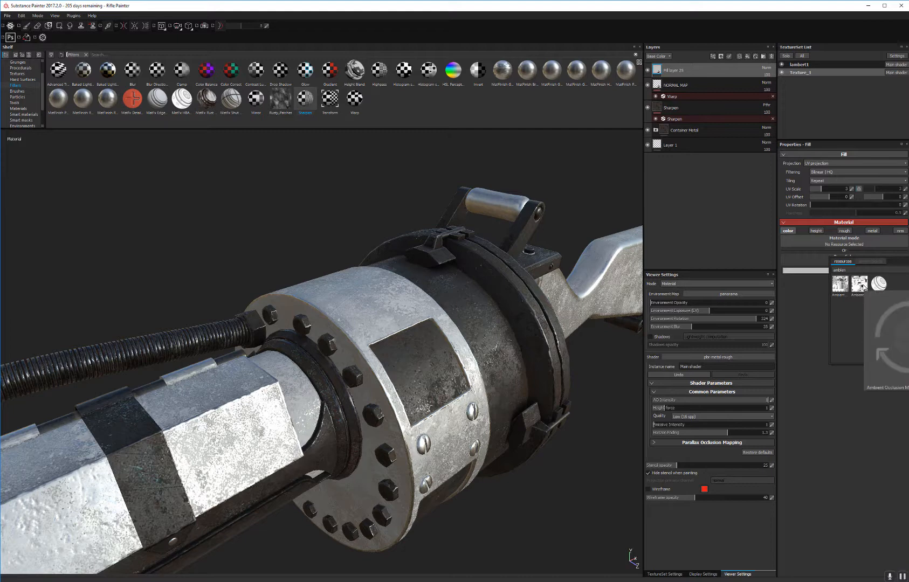
{"action": "left_click", "coordinate": [860, 284]}
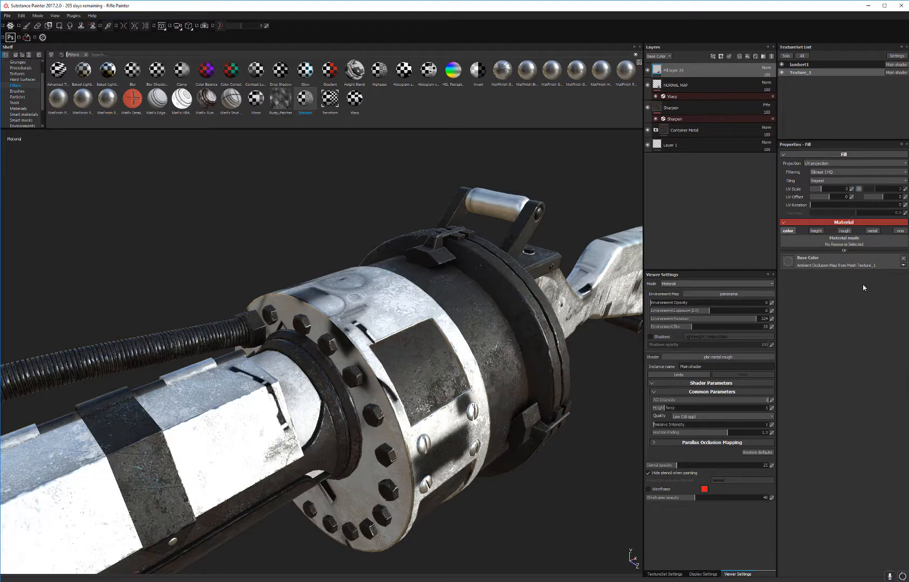
Step: Set the Texture_1 ambient occlusion fill layer's UV Scale to 1 and its blending mode to Multiply
{"action": "double_click", "coordinate": [851, 188]}
{"action": "type", "text": "1"}
{"action": "key", "text": "Return"}
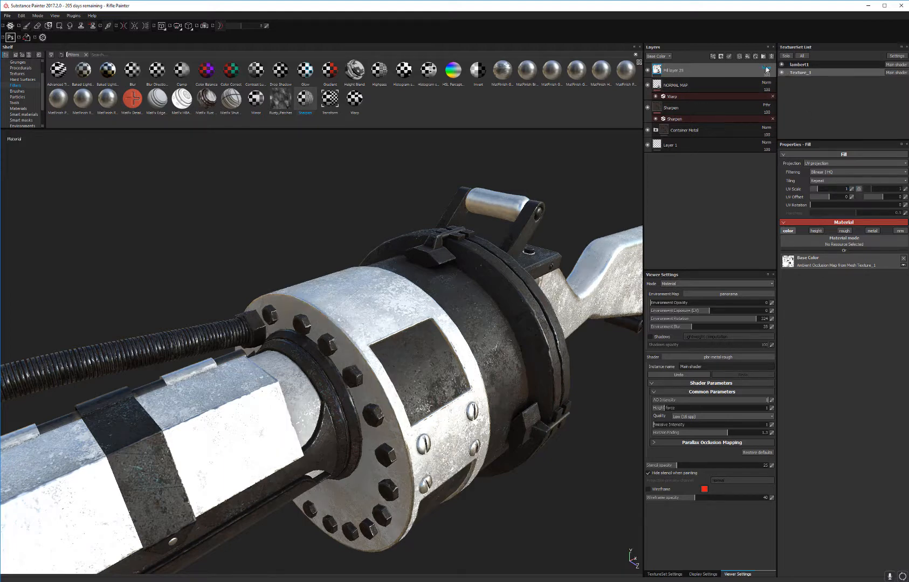
{"action": "left_click", "coordinate": [766, 68]}
{"action": "left_click", "coordinate": [768, 102]}
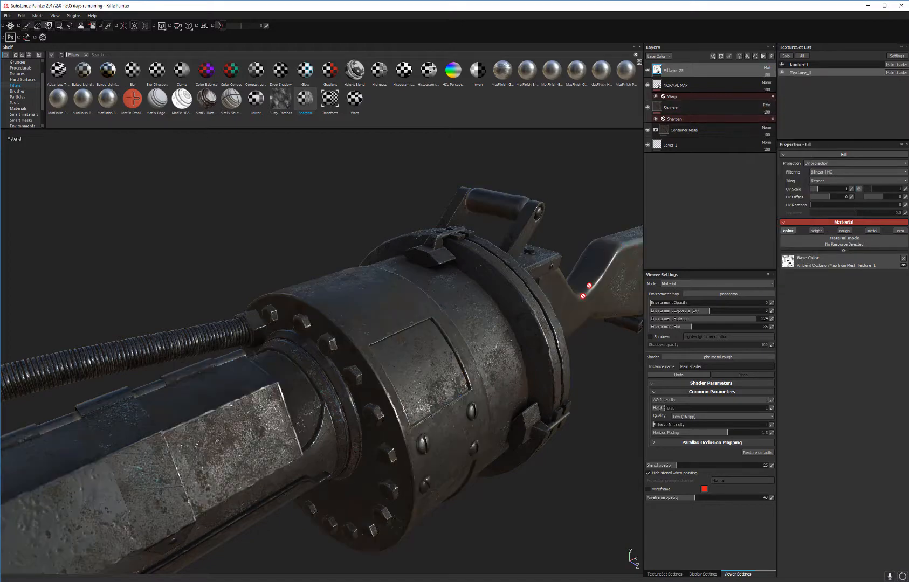
Step: Compare the support arm and stand with the Texture_1 ambient occlusion fill layer hidden and shown, leaving the layer visible
{"action": "left_click_drag", "start_coordinate": [576, 358], "coordinate": [365, 382], "text": "alt"}
{"action": "middle_click_drag", "start_coordinate": [365, 383], "coordinate": [463, 242], "text": "alt"}
{"action": "right_click_drag", "start_coordinate": [463, 241], "coordinate": [476, 339], "text": "alt"}
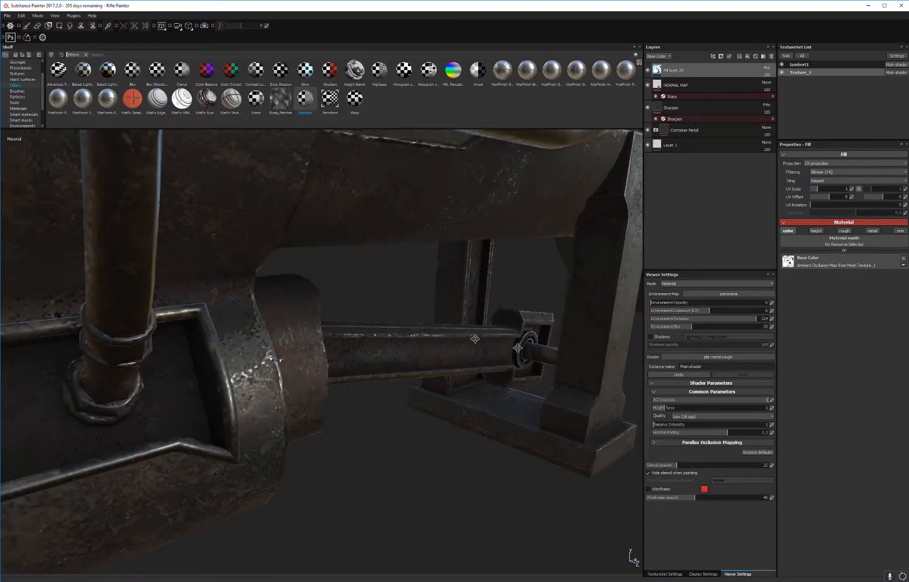
{"action": "middle_click_drag", "start_coordinate": [475, 339], "coordinate": [402, 310], "text": "alt"}
{"action": "right_click_drag", "start_coordinate": [475, 357], "coordinate": [483, 392], "text": "alt"}
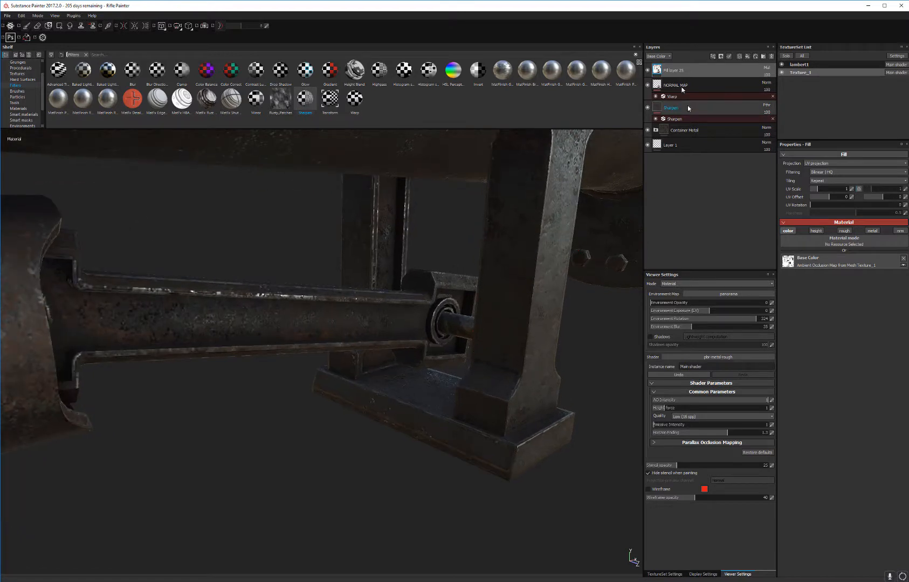
{"action": "left_click", "coordinate": [648, 71]}
{"action": "left_click", "coordinate": [648, 71]}
{"action": "left_click", "coordinate": [648, 71]}
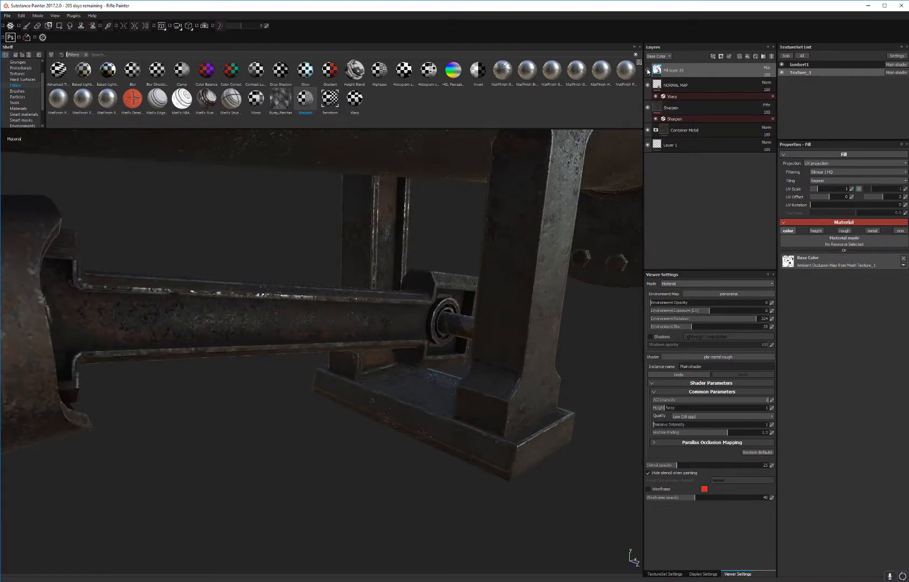
{"action": "left_click", "coordinate": [649, 71]}
{"action": "left_click", "coordinate": [648, 71]}
{"action": "left_click", "coordinate": [648, 72]}
{"action": "left_click", "coordinate": [649, 71]}
{"action": "left_click", "coordinate": [649, 71]}
{"action": "left_click", "coordinate": [648, 71]}
{"action": "left_click", "coordinate": [649, 72]}
{"action": "left_click", "coordinate": [648, 72]}
{"action": "left_click", "coordinate": [648, 72]}
Step: Inspect the whole rifle, compare it with and without shadows, leave shadows enabled, and set Environment Blur to 10
{"action": "right_click_drag", "start_coordinate": [527, 333], "coordinate": [547, 167], "text": "alt"}
{"action": "left_click_drag", "start_coordinate": [542, 249], "coordinate": [349, 270], "text": "alt"}
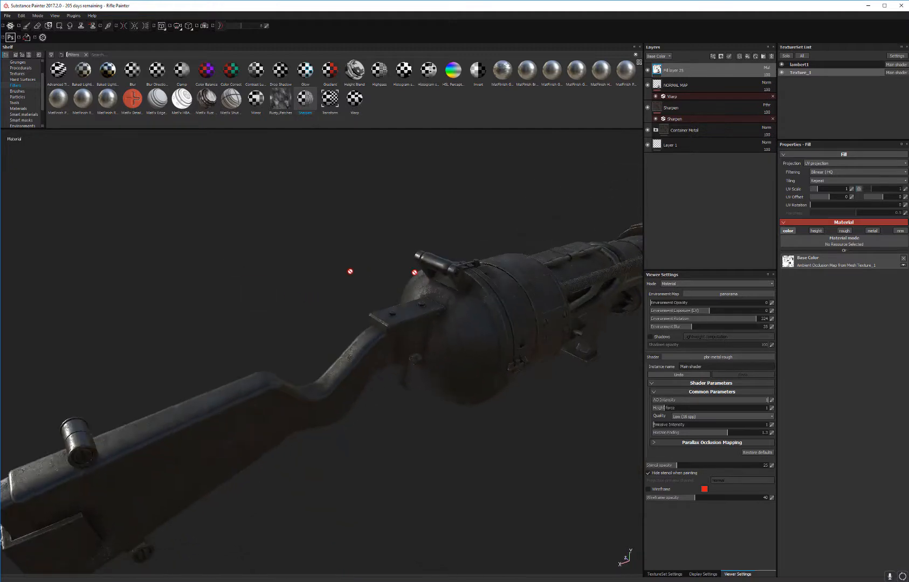
{"action": "right_click_drag", "start_coordinate": [349, 269], "coordinate": [353, 356], "text": "alt"}
{"action": "left_click_drag", "start_coordinate": [352, 354], "coordinate": [168, 281], "text": "alt"}
{"action": "left_click_drag", "start_coordinate": [345, 289], "coordinate": [174, 264], "text": "alt"}
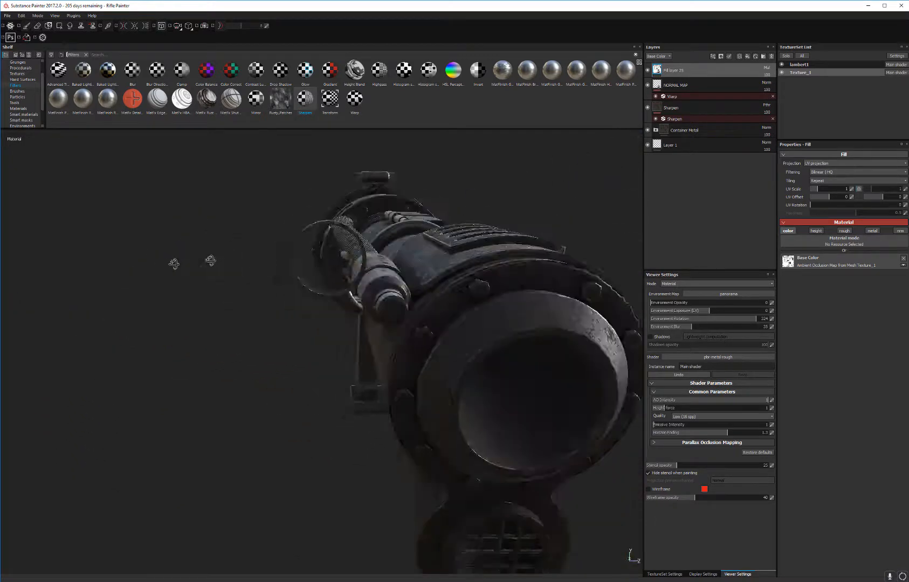
{"action": "left_click_drag", "start_coordinate": [351, 260], "coordinate": [447, 290], "text": "alt"}
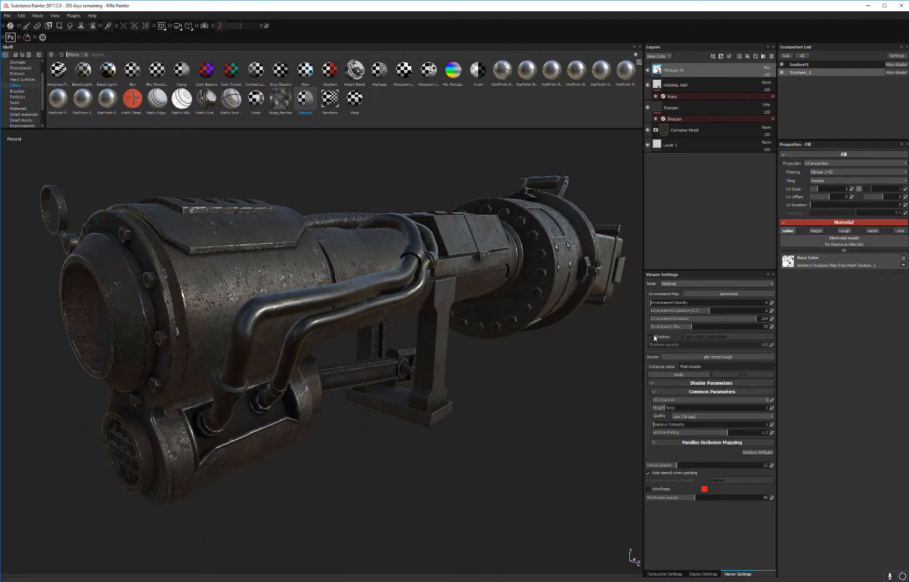
{"action": "left_click", "coordinate": [651, 337]}
{"action": "left_click", "coordinate": [654, 337]}
{"action": "left_click", "coordinate": [654, 337]}
{"action": "left_click", "coordinate": [662, 327]}
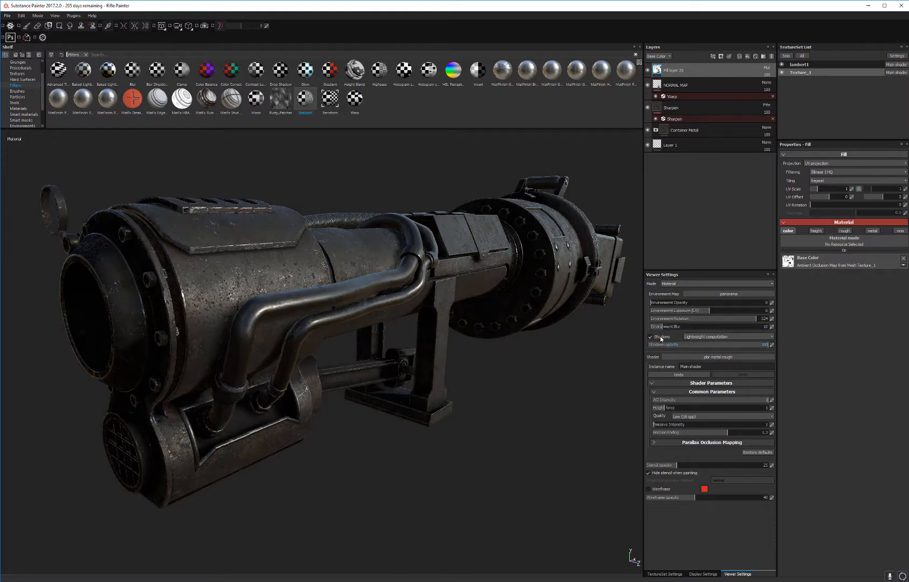
Step: Turn off viewport shadows, set Environment Exposure to 1, and check the rifle's metal under the adjusted lighting
{"action": "left_click", "coordinate": [661, 339]}
{"action": "left_click_drag", "start_coordinate": [409, 343], "coordinate": [473, 340], "text": "alt"}
{"action": "left_click_drag", "start_coordinate": [682, 319], "coordinate": [721, 319]}
{"action": "left_click", "coordinate": [773, 312]}
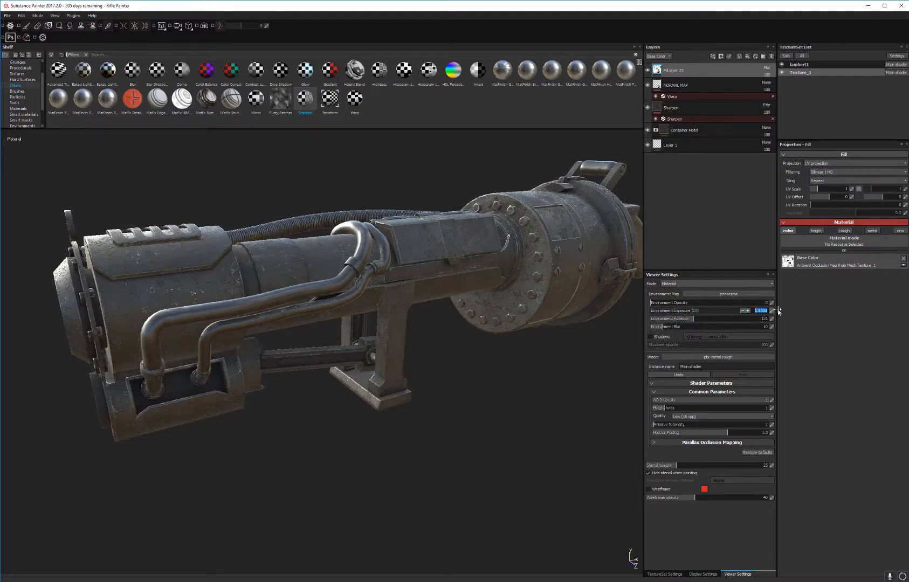
{"action": "type", "text": "1"}
{"action": "key", "text": "Return"}
{"action": "left_click_drag", "start_coordinate": [497, 343], "coordinate": [513, 317], "text": "alt"}
{"action": "right_click_drag", "start_coordinate": [521, 403], "coordinate": [567, 404], "text": "shift"}
{"action": "left_click_drag", "start_coordinate": [563, 403], "coordinate": [551, 409], "text": "alt"}
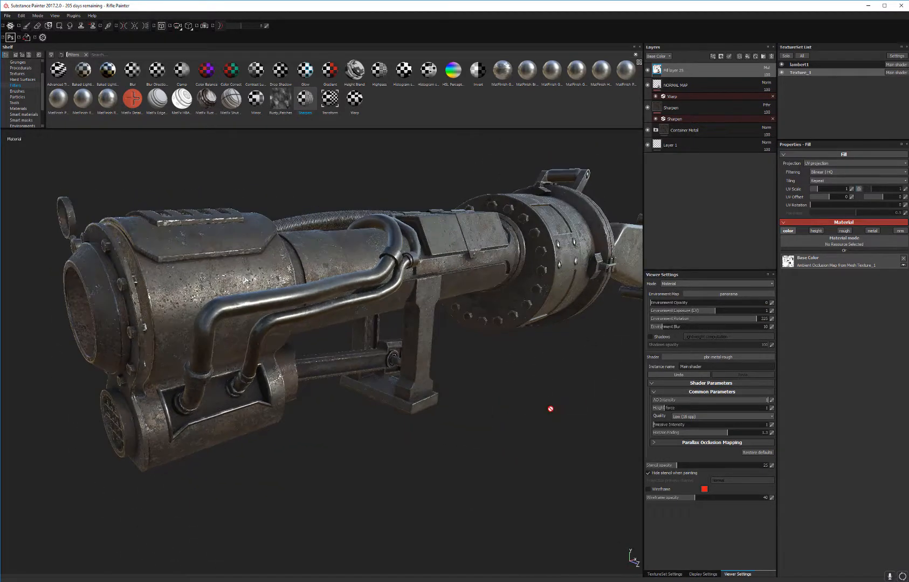
Step: Switch the environment map to bonifacio_aragon_stairs and examine the rifle's front and pipes with the lighting rotated
{"action": "left_click", "coordinate": [729, 295]}
{"action": "left_click", "coordinate": [739, 320]}
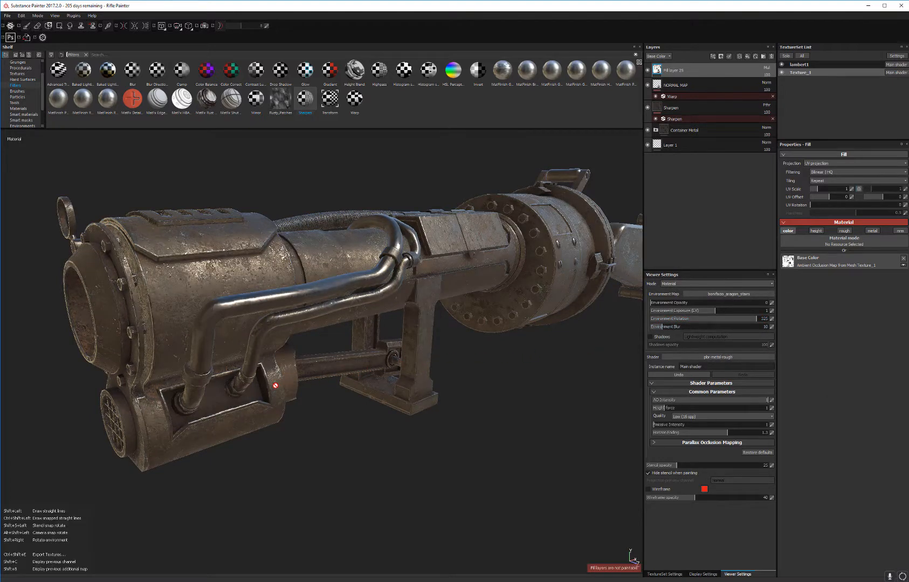
{"action": "mouse_move", "coordinate": [326, 378]}
{"action": "right_mouse_down", "text": "shift"}
{"action": "mouse_move", "coordinate": [486, 371]}
{"action": "mouse_move", "coordinate": [458, 387]}
{"action": "right_mouse_up", "text": "shift"}
{"action": "left_click_drag", "start_coordinate": [457, 388], "coordinate": [507, 412], "text": "alt"}
{"action": "right_click_drag", "start_coordinate": [507, 413], "coordinate": [500, 432], "text": "alt"}
{"action": "left_click_drag", "start_coordinate": [532, 382], "coordinate": [569, 362], "text": "alt"}
Step: Preview the rifle's front and pipes under the bonifacio_street environment map
{"action": "left_click", "coordinate": [724, 294]}
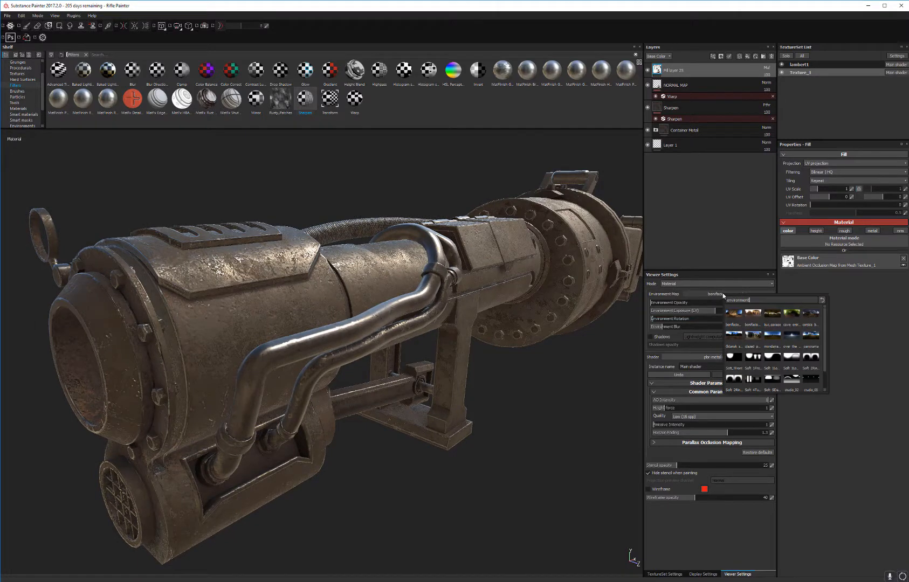
{"action": "left_click", "coordinate": [753, 314]}
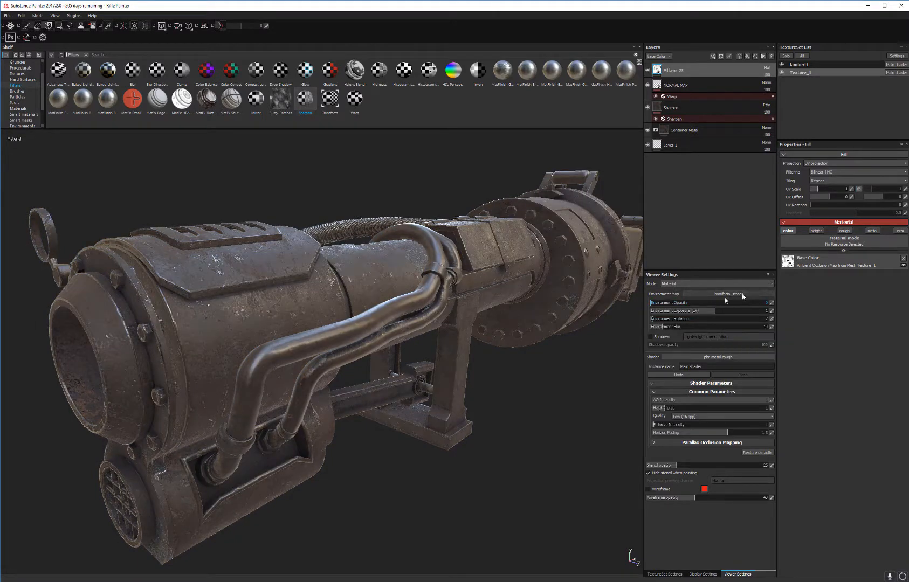
{"action": "key", "text": "shift"}
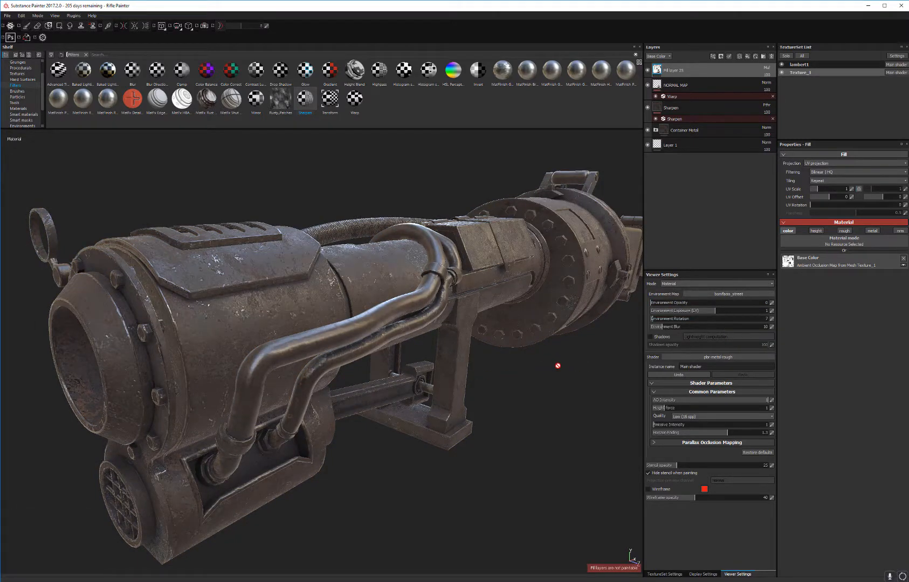
{"action": "key", "text": "shift"}
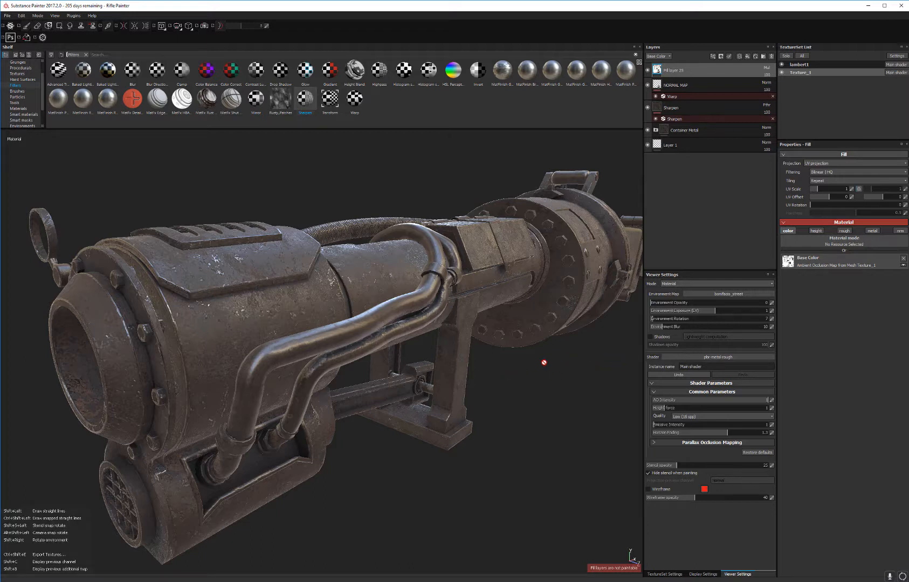
{"action": "right_click_drag", "start_coordinate": [598, 387], "coordinate": [696, 305], "text": "shift"}
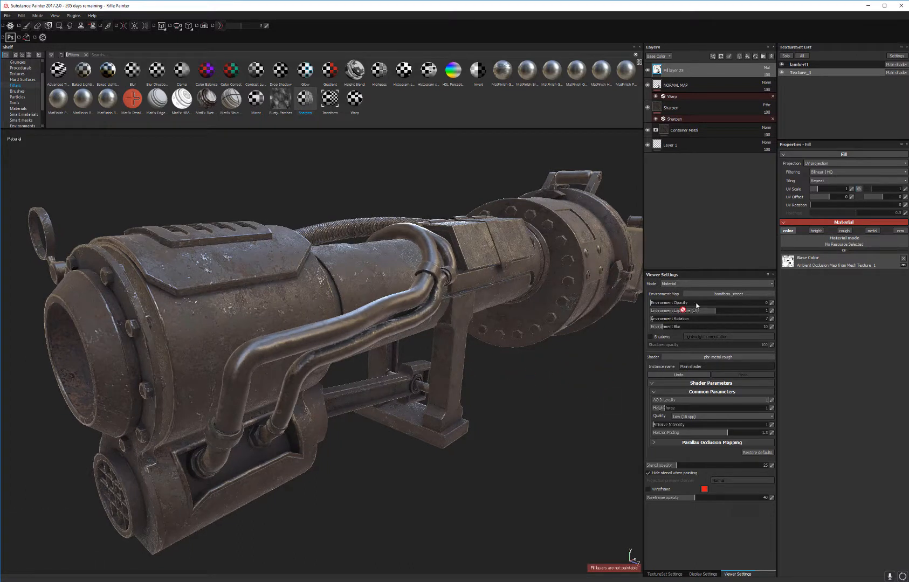
Step: Preview the rifle under the bus_garage and cave_entry_in_the_forest environment maps
{"action": "left_click", "coordinate": [711, 295]}
{"action": "left_click", "coordinate": [761, 314]}
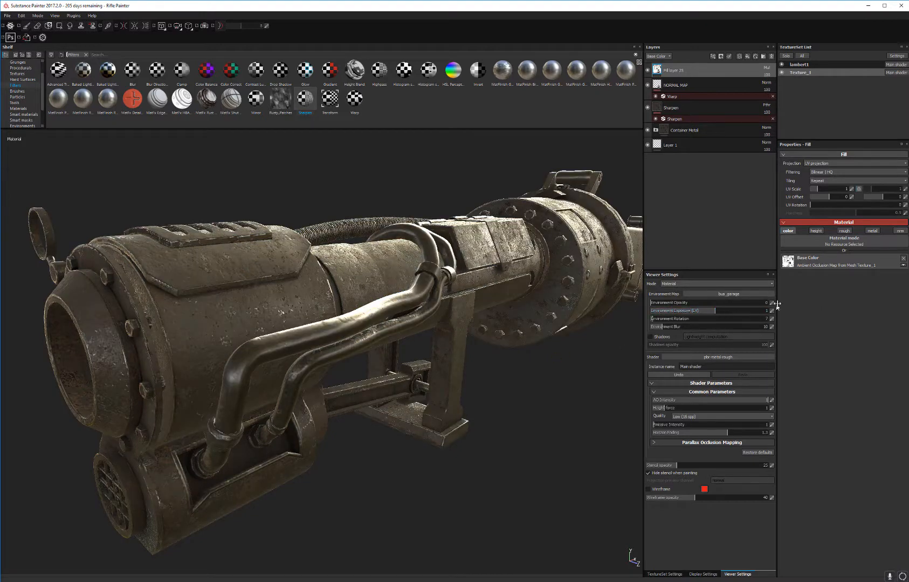
{"action": "left_click", "coordinate": [741, 296]}
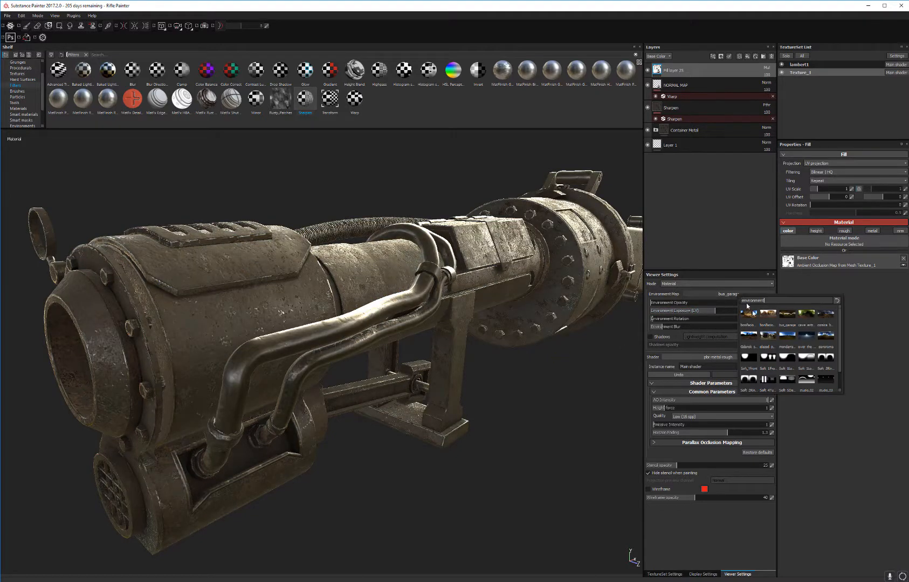
{"action": "left_click", "coordinate": [814, 317]}
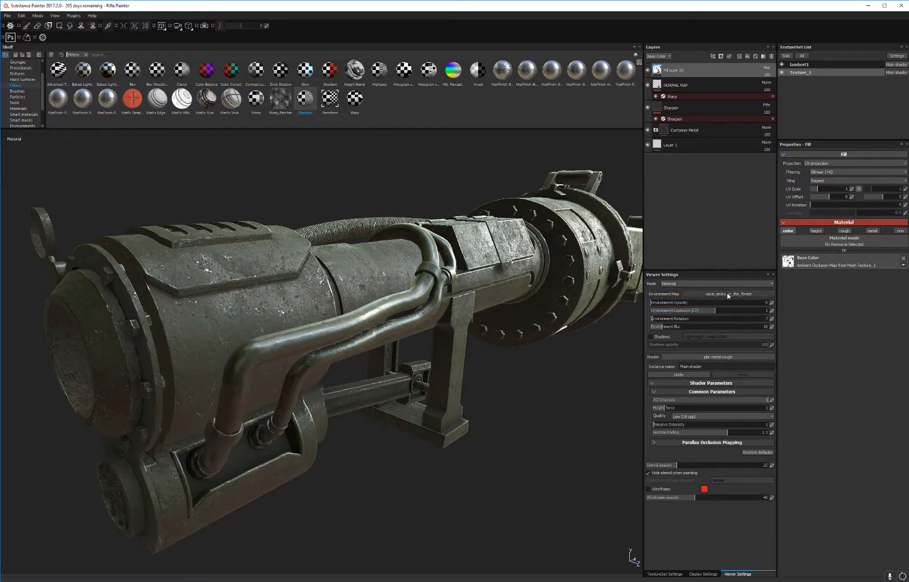
Step: Compare the metal under the corsica_beach and gdansk_shipyard_buildings environment maps
{"action": "left_click", "coordinate": [729, 296]}
{"action": "left_click", "coordinate": [816, 317]}
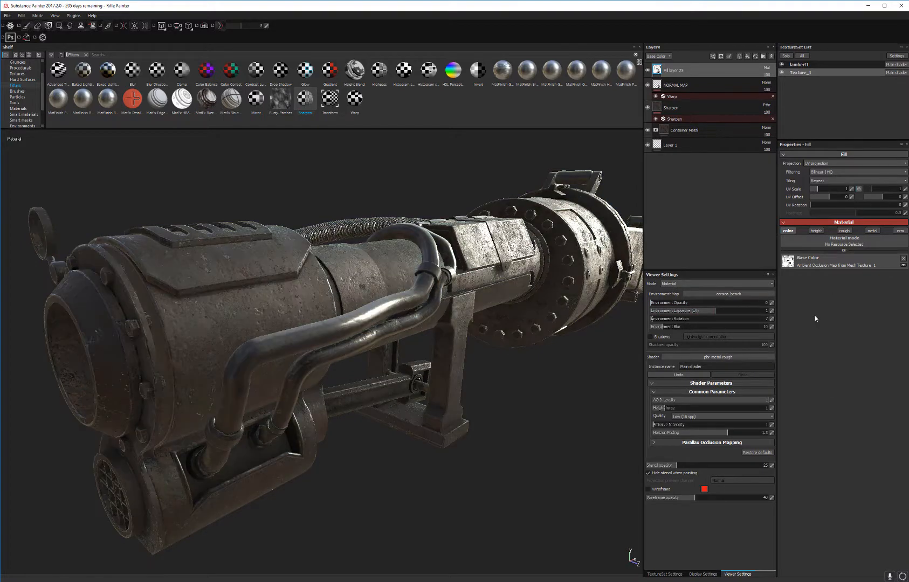
{"action": "left_click", "coordinate": [712, 297]}
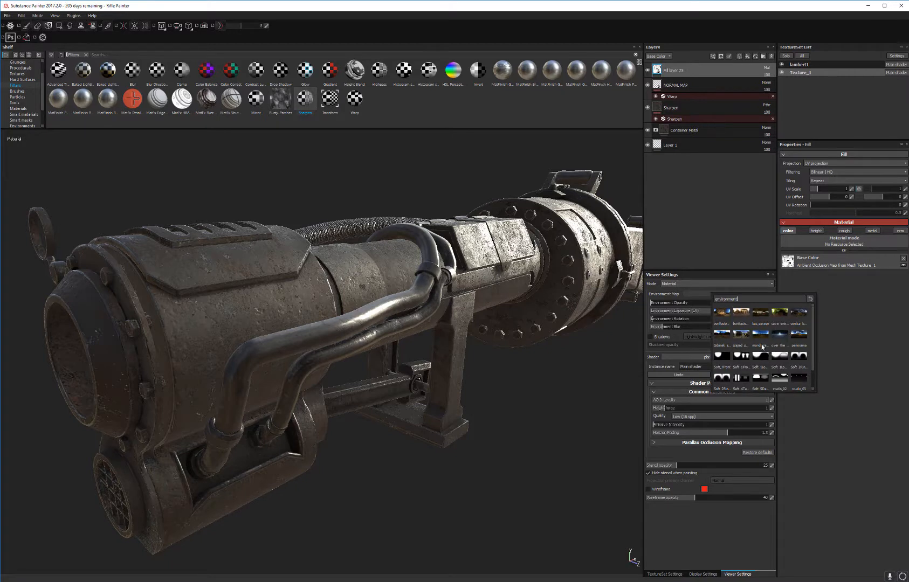
{"action": "mouse_move", "coordinate": [762, 346]}
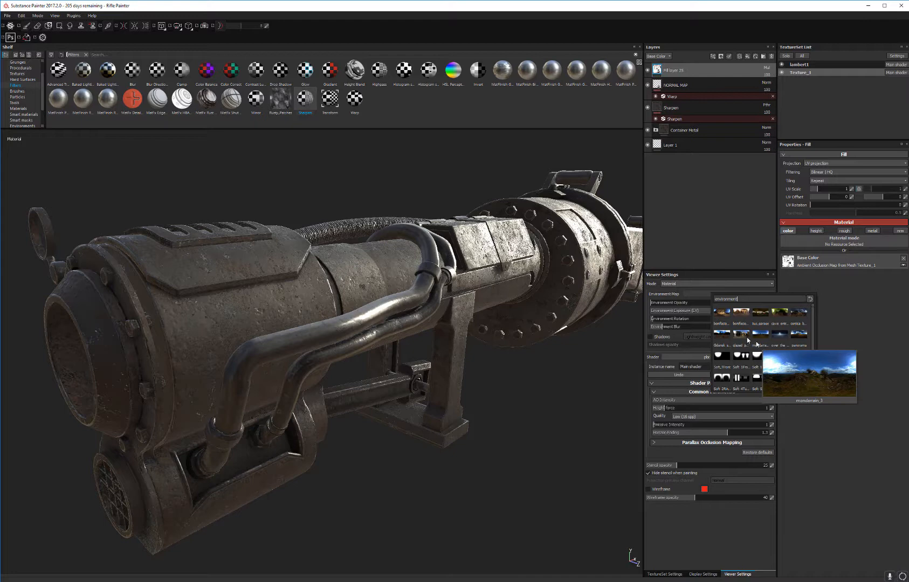
{"action": "left_click", "coordinate": [725, 333]}
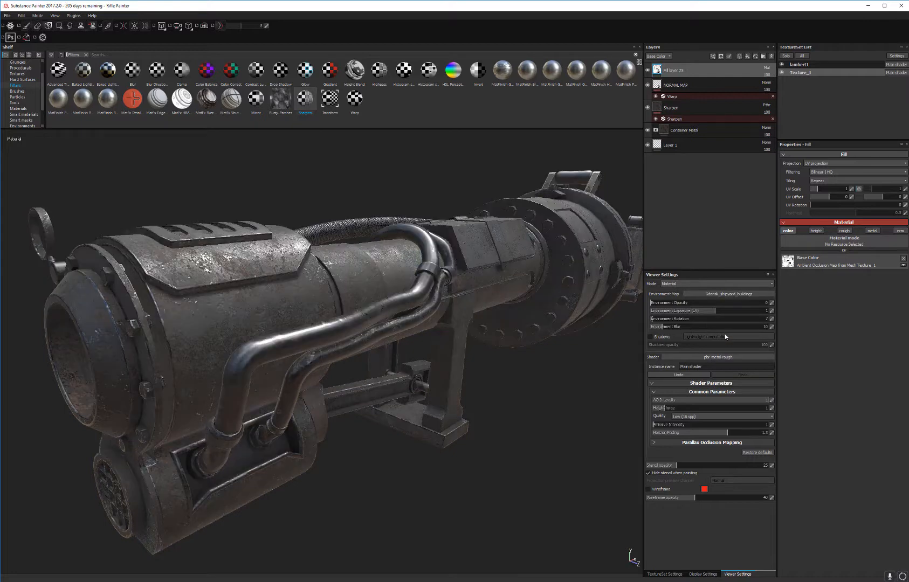
Step: Switch to the mondarrain environment map, rotate the lighting, and examine the rifle through to its rounded rear section
{"action": "left_click", "coordinate": [749, 294]}
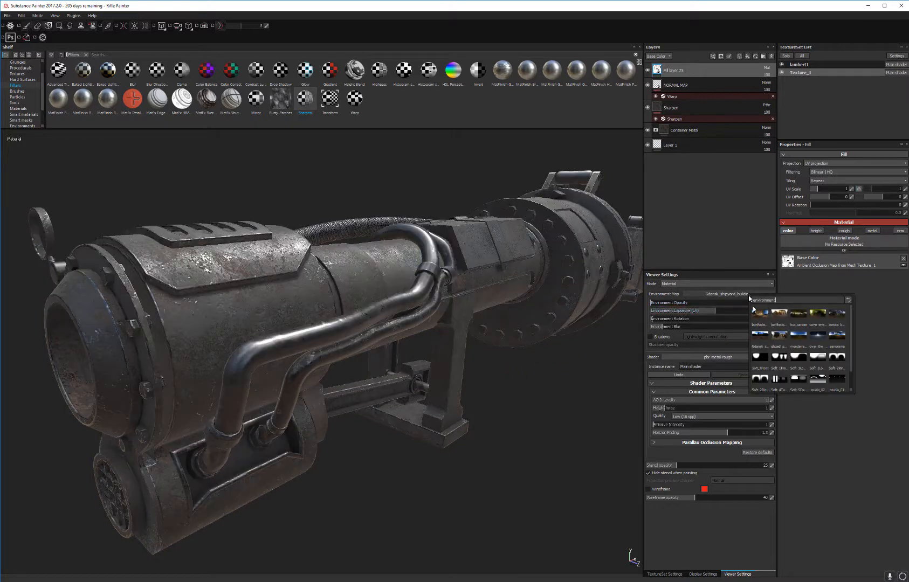
{"action": "left_click", "coordinate": [804, 338]}
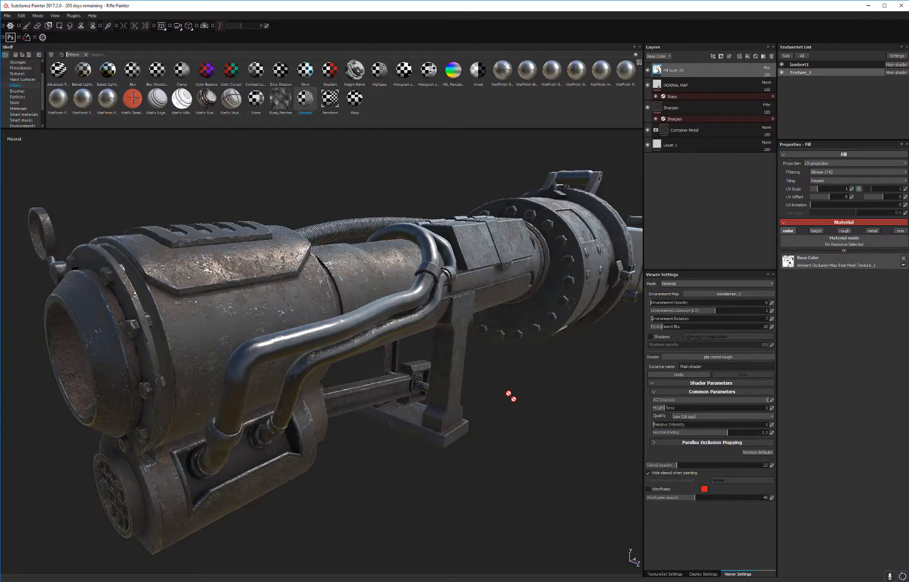
{"action": "right_click_drag", "start_coordinate": [512, 397], "coordinate": [536, 385], "text": "shift"}
{"action": "left_click_drag", "start_coordinate": [542, 381], "coordinate": [505, 274], "text": "alt"}
{"action": "middle_click_drag", "start_coordinate": [505, 274], "coordinate": [532, 202], "text": "alt"}
{"action": "left_click_drag", "start_coordinate": [532, 203], "coordinate": [542, 251], "text": "alt"}
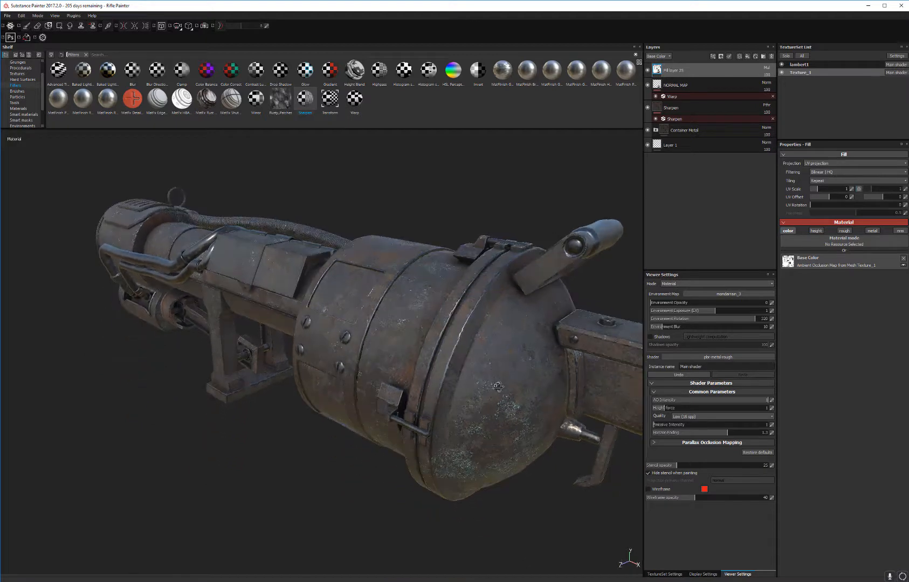
{"action": "middle_click_drag", "start_coordinate": [542, 251], "coordinate": [504, 276], "text": "alt"}
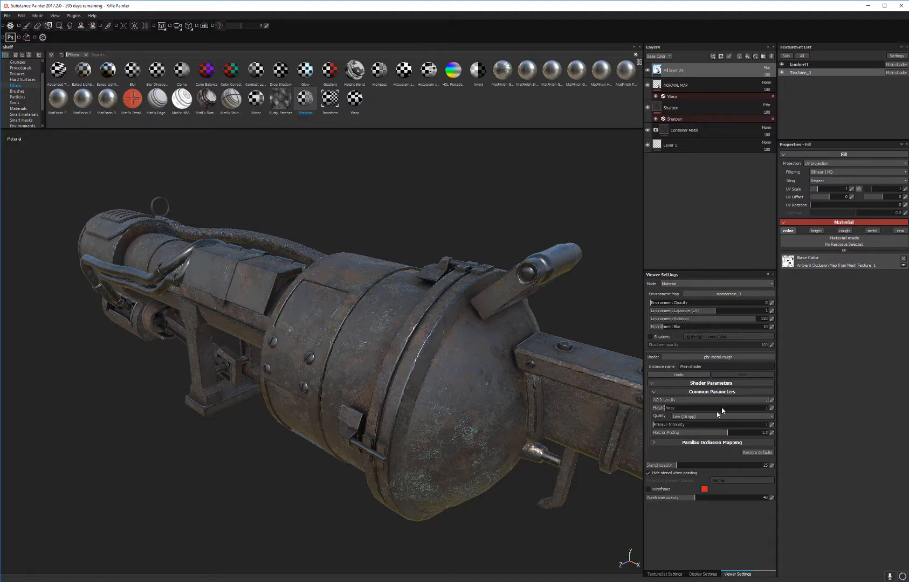
Step: Set the environment map to Soft_5DaylightStudio and inspect the rifle from its rear section to its front end
{"action": "left_click", "coordinate": [718, 296]}
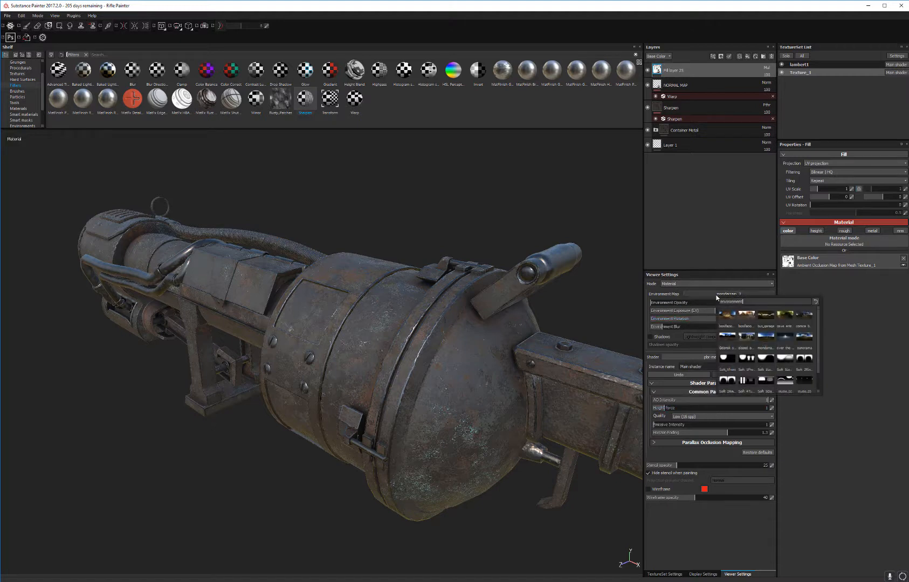
{"action": "scroll", "coordinate": [749, 365], "scroll_direction": "down", "scroll_amount": 1}
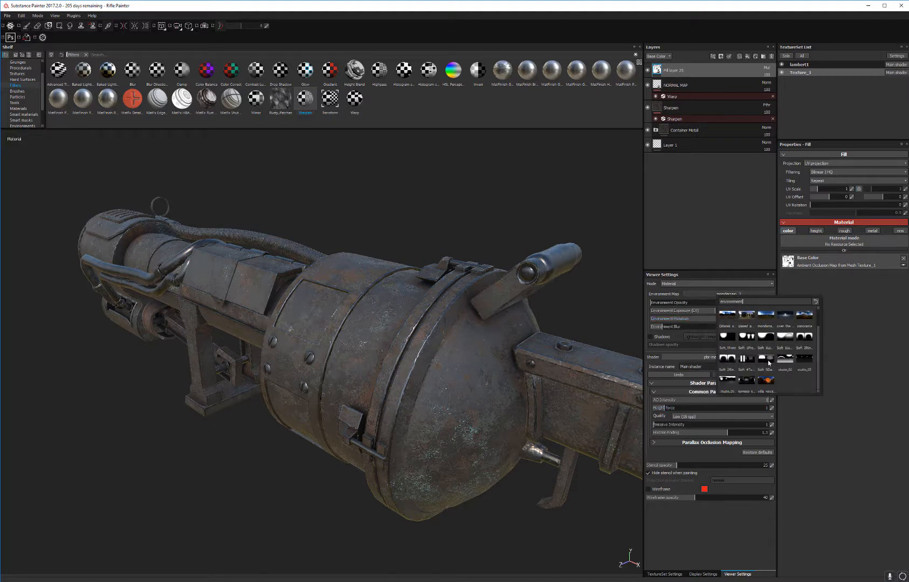
{"action": "left_click", "coordinate": [768, 360]}
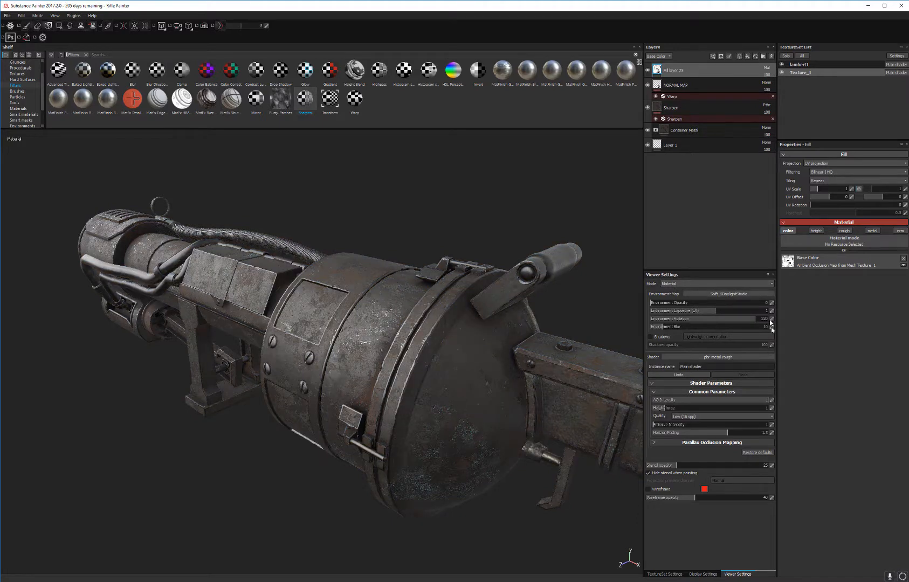
{"action": "left_click_drag", "start_coordinate": [415, 348], "coordinate": [432, 368], "text": "alt"}
{"action": "right_click_drag", "start_coordinate": [432, 367], "coordinate": [475, 377], "text": "alt"}
{"action": "left_click_drag", "start_coordinate": [475, 378], "coordinate": [545, 328], "text": "alt"}
{"action": "right_click_drag", "start_coordinate": [545, 328], "coordinate": [526, 328], "text": "shift"}
{"action": "right_click_drag", "start_coordinate": [606, 337], "coordinate": [577, 338], "text": "alt"}
{"action": "left_click_drag", "start_coordinate": [577, 337], "coordinate": [490, 361], "text": "alt"}
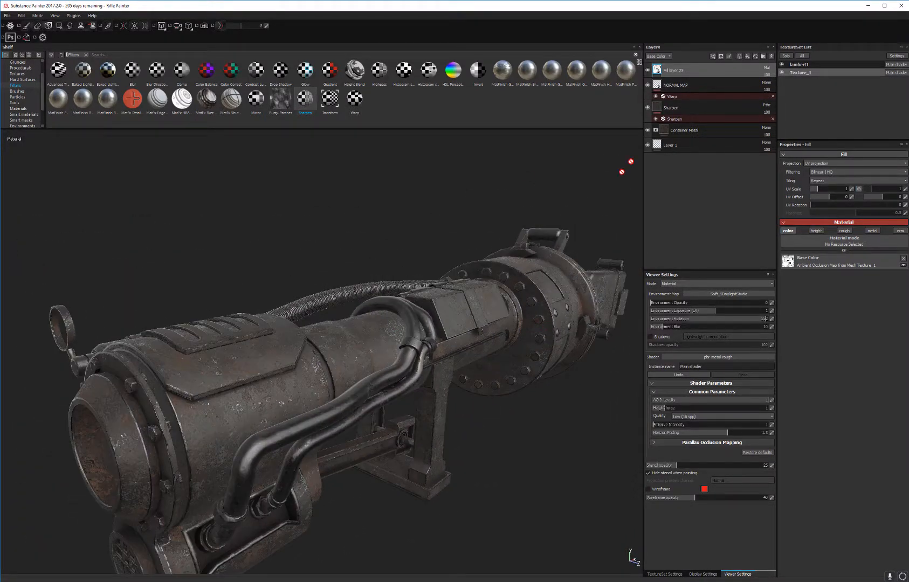
{"action": "left_click_drag", "start_coordinate": [451, 295], "coordinate": [486, 221], "text": "alt"}
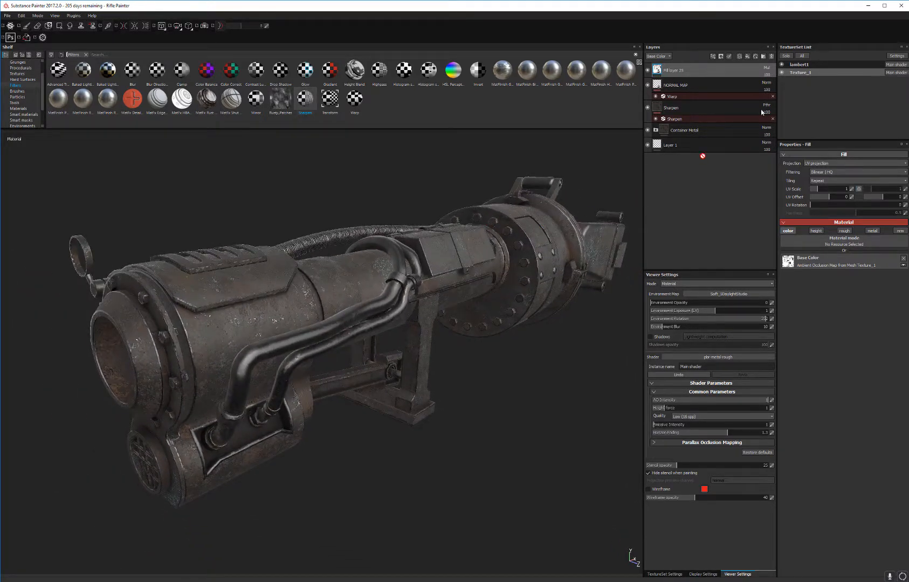